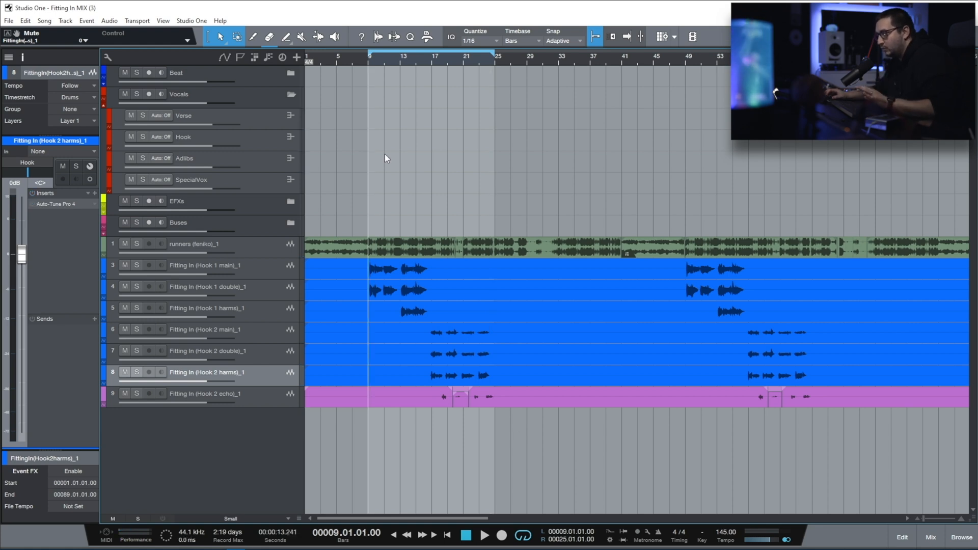
Step: Play the full mix of the hook from bar 9 and stop within the Hook 1 section
key("space")
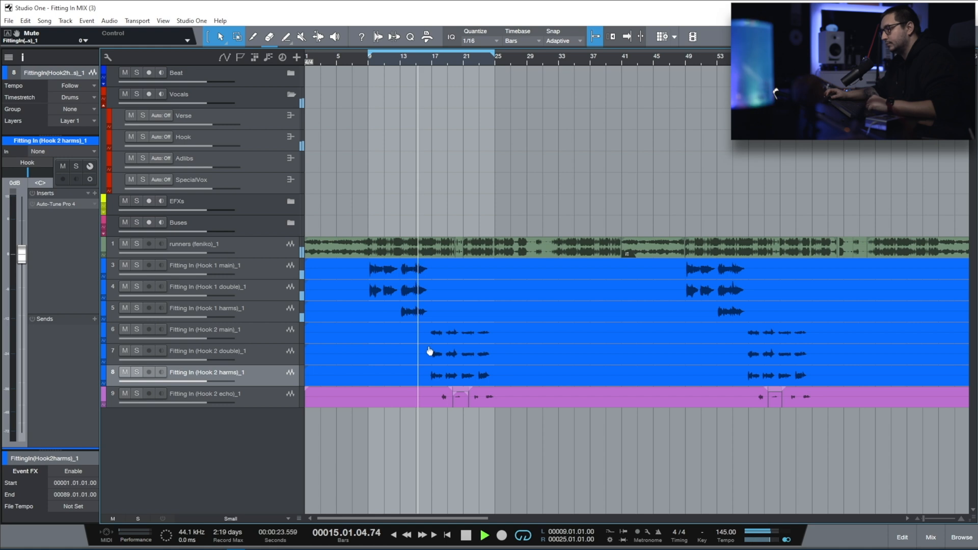
key("space")
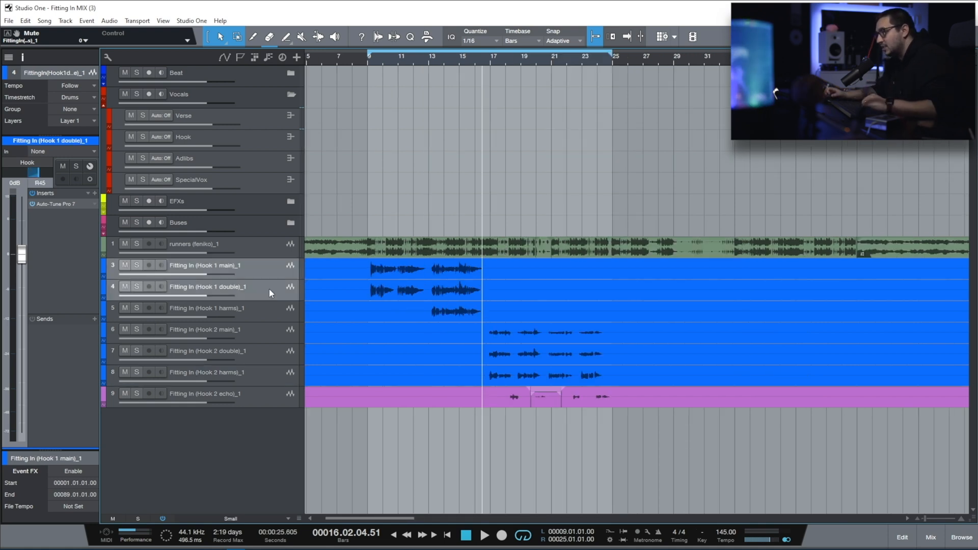
Step: Solo the Hook 1 main and Hook 1 double tracks and listen to them from bar 9
left_click(266, 293)
left_click(269, 308)
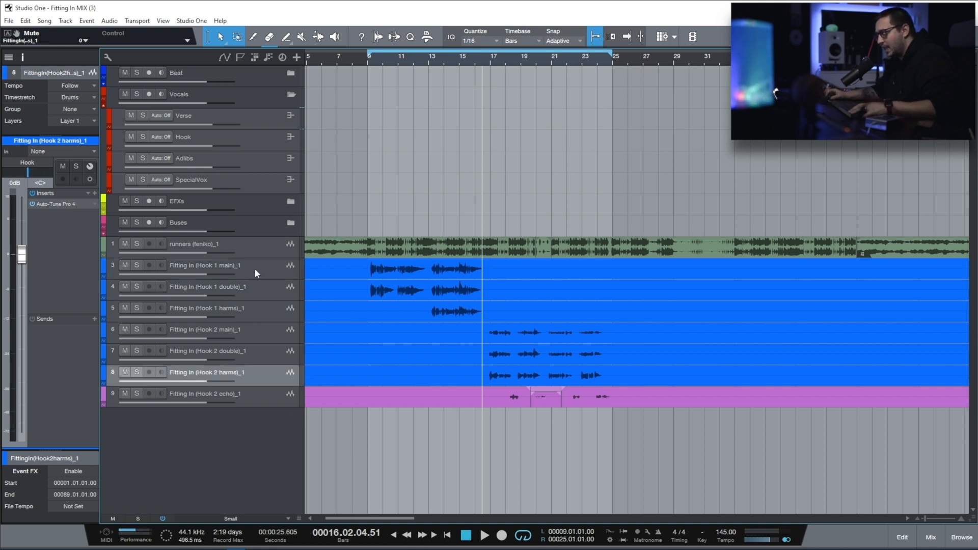
left_click(255, 270)
left_click(267, 378, "shift")
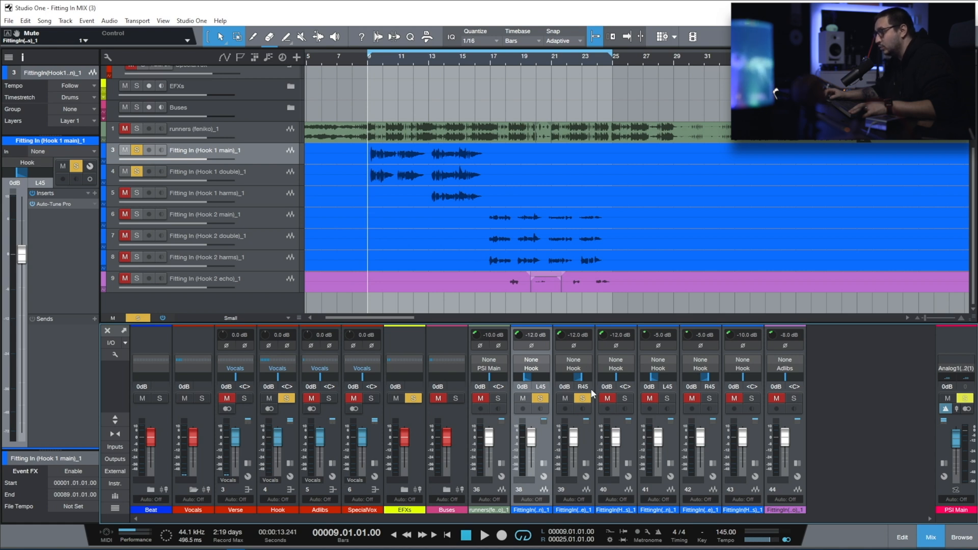
key("space")
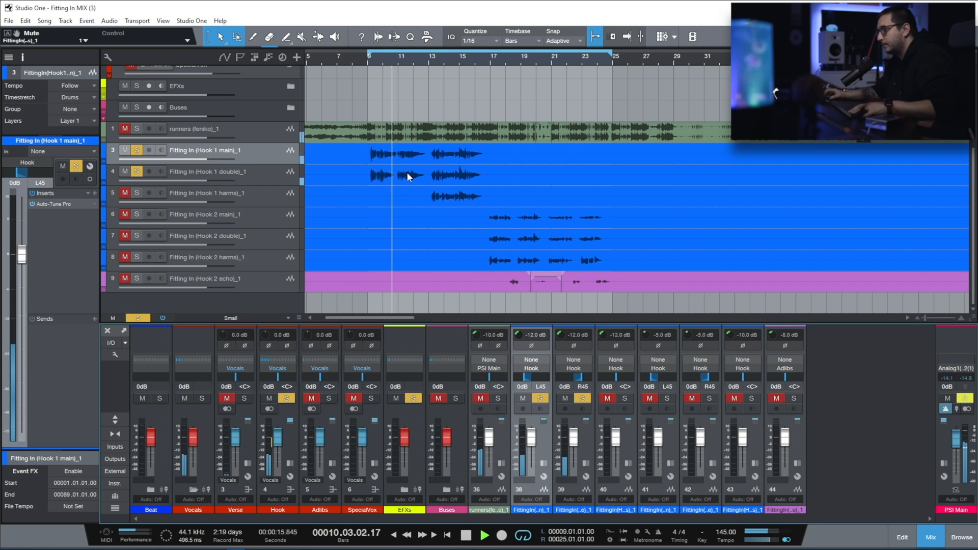
key("space")
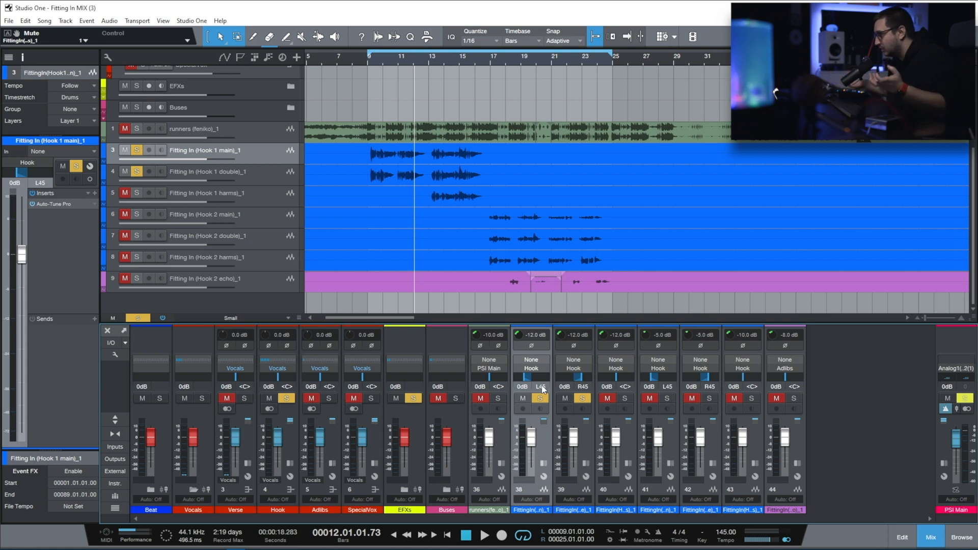
Step: Add Hook 1 harms to the soloed tracks and listen to the stack from bar 13
key("space")
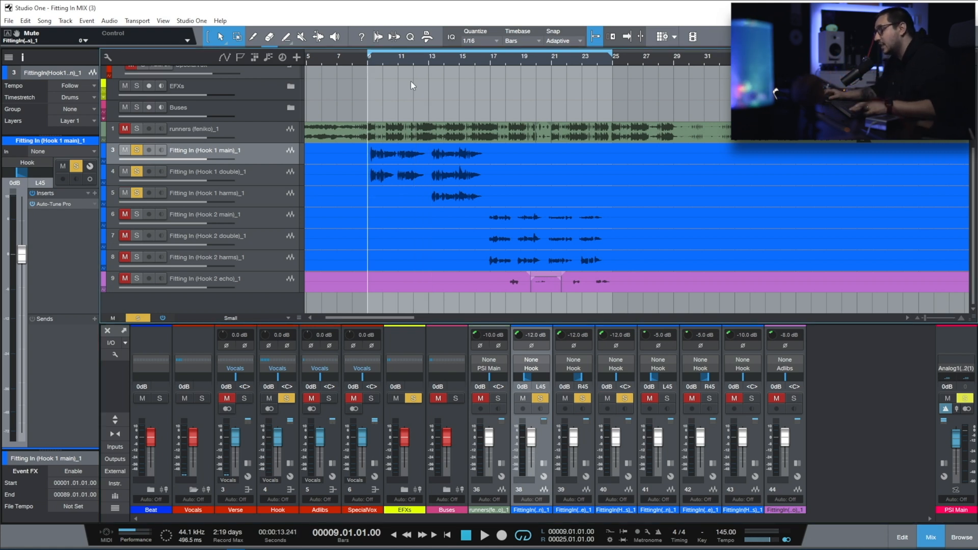
left_click(429, 61)
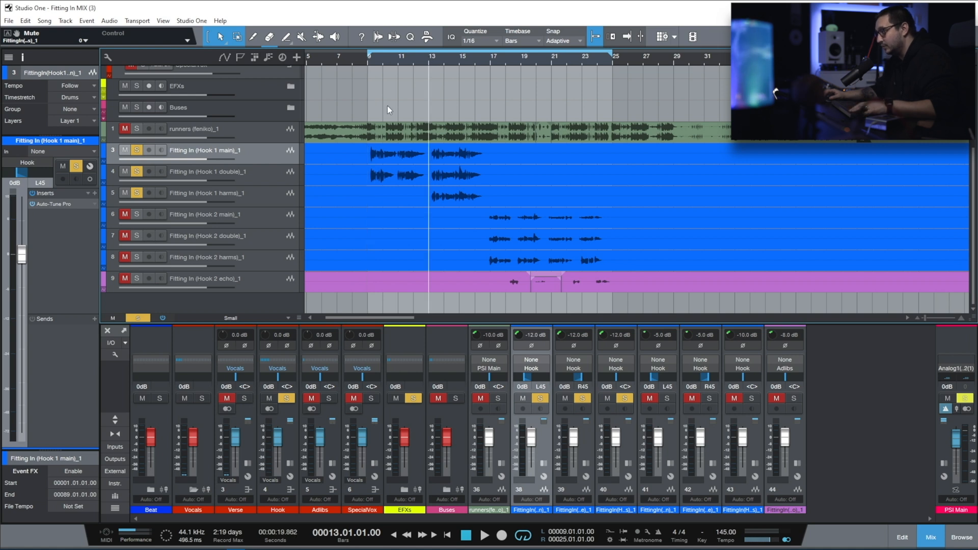
left_click(250, 193)
key("space")
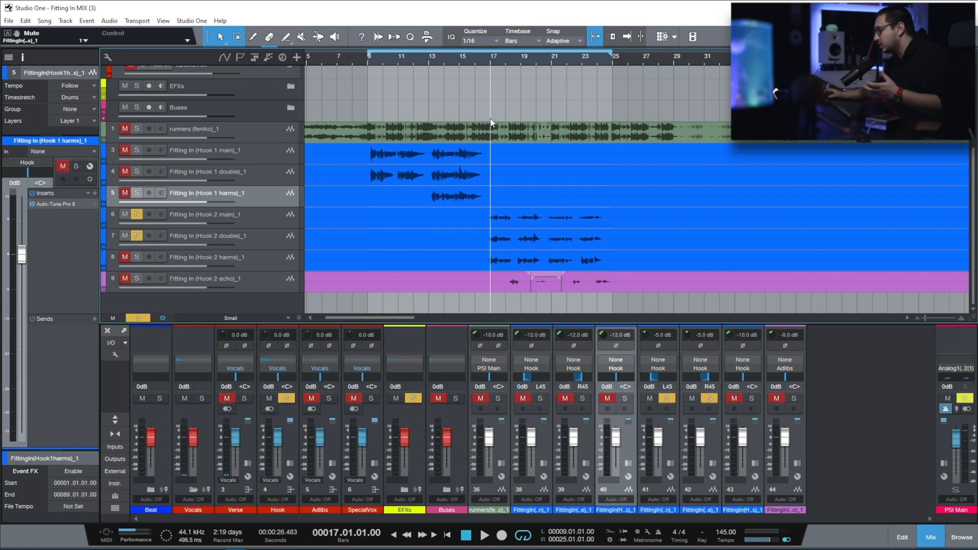
Step: Listen to the soloed Hook 2 main and double from bar 17, then with Hook 2 harms added
key("space")
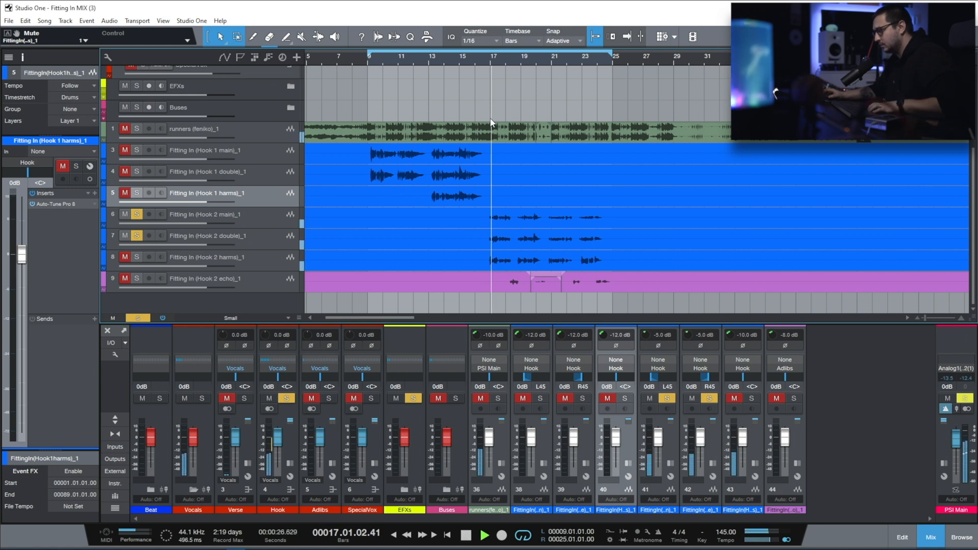
key("space")
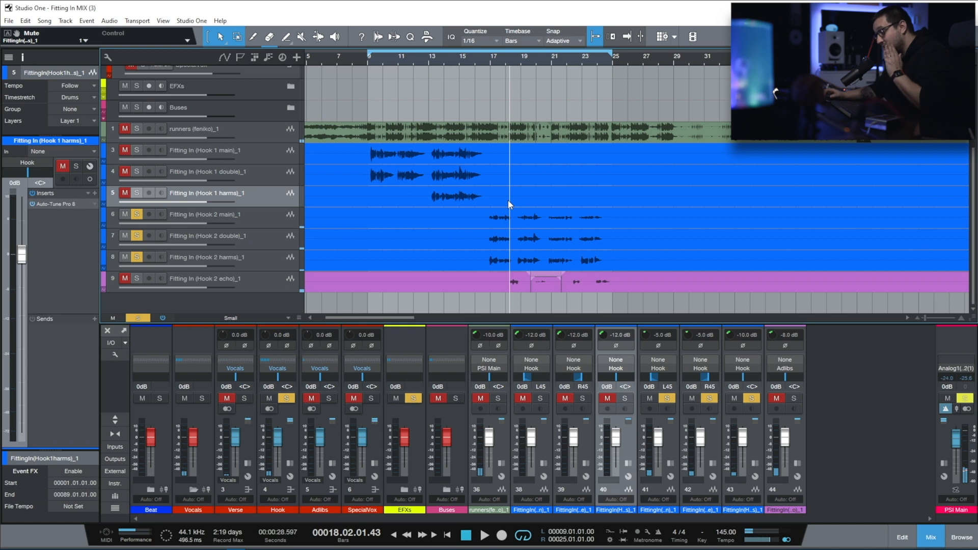
key("space")
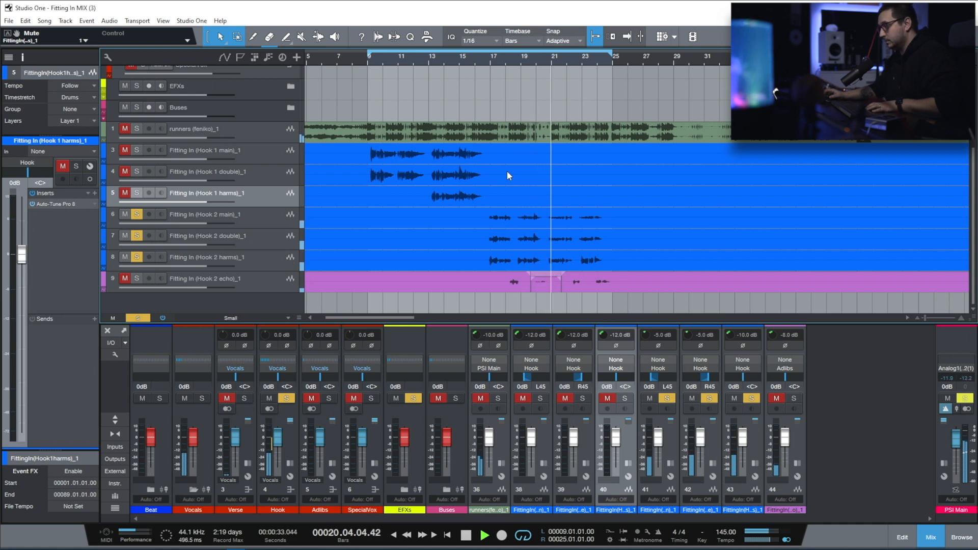
Step: Solo the Hook 1 harms, double and main tracks alongside the Hook 2 tracks during playback, then stop
left_click(137, 193)
left_click(137, 171)
left_click(137, 150)
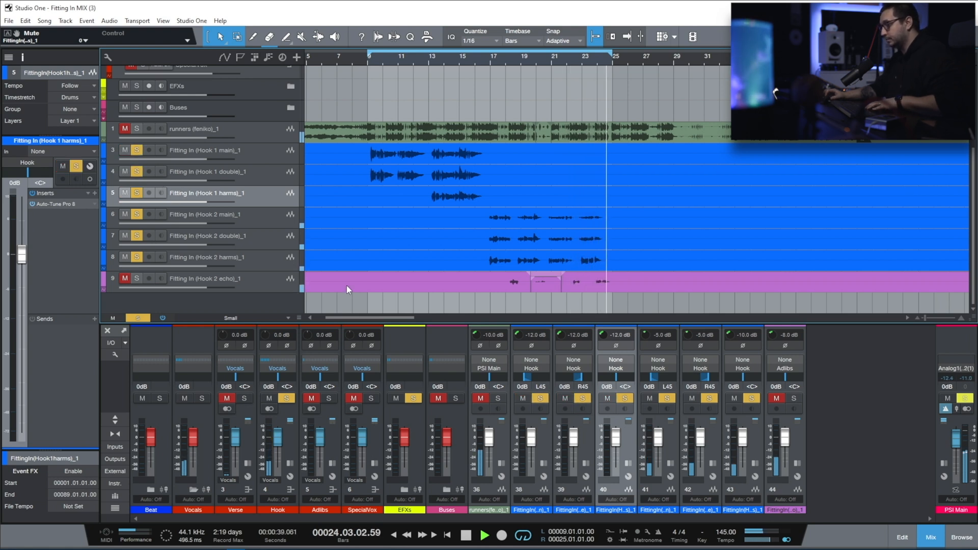
key("space")
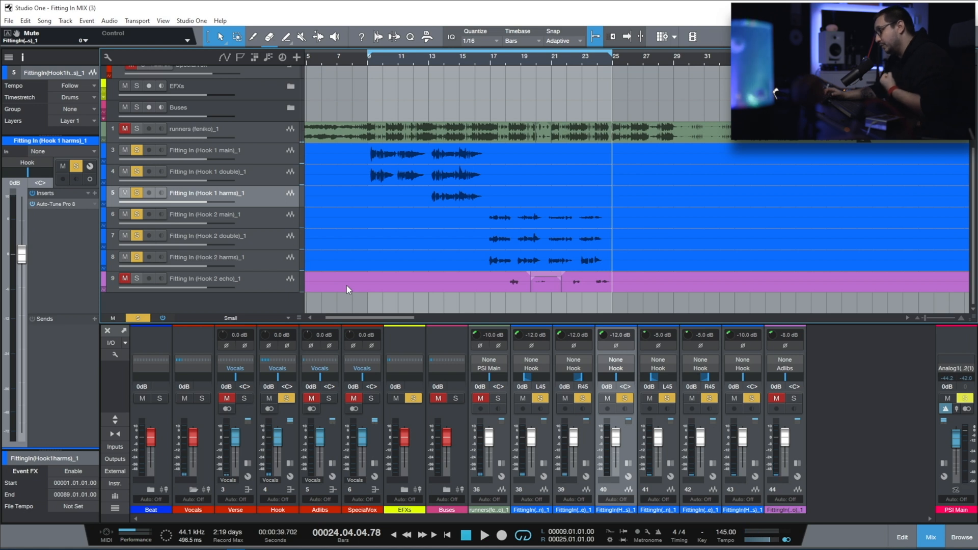
Step: Center the panning of the Hook main and double channels and listen to the hook from bar 9
left_click(527, 377, "alt")
left_click(577, 377, "alt")
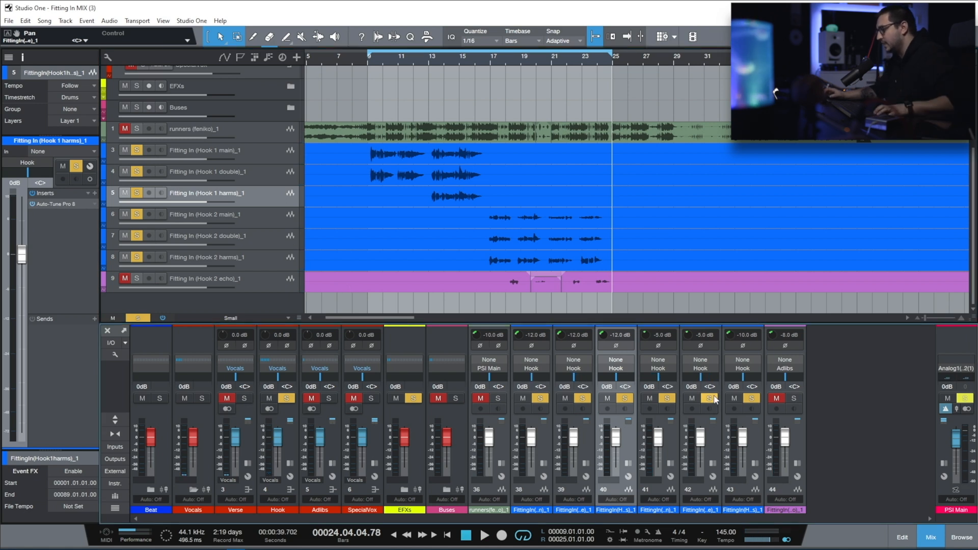
left_click(368, 80)
key("space")
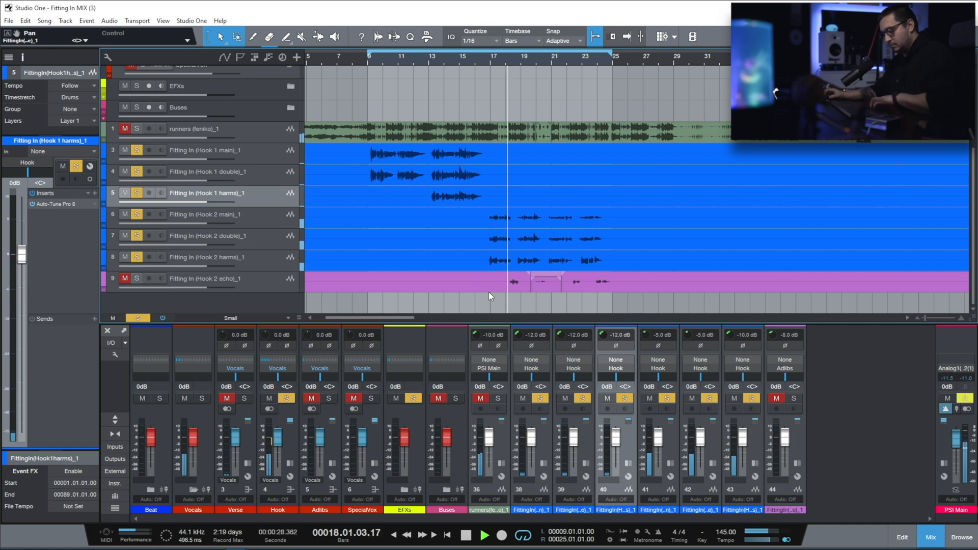
key("space")
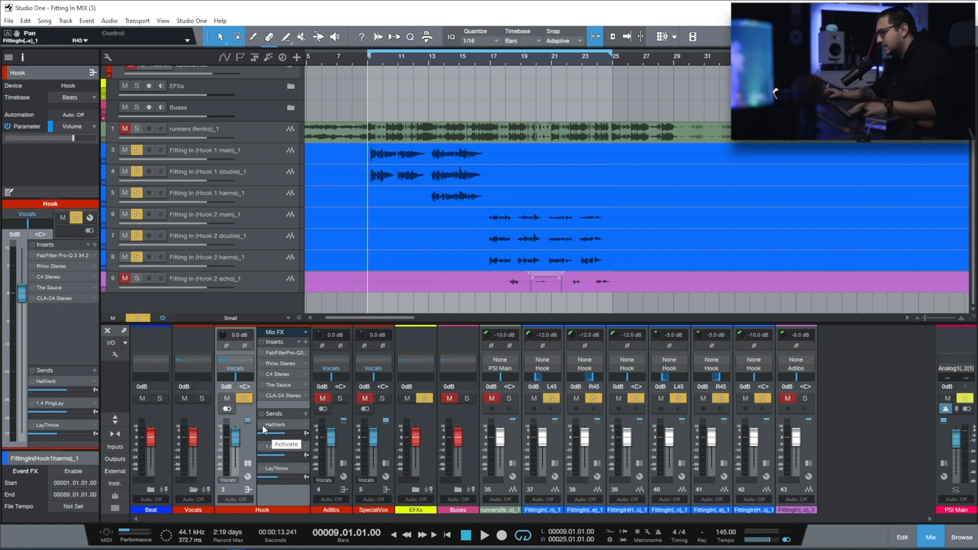
Step: Activate the HallVerb send on the Hook bus, open its Seventh Heaven reverb and listen to the soloed hook with it
left_click(262, 425)
left_click(275, 425)
left_click_drag(760, 98, 459, 98)
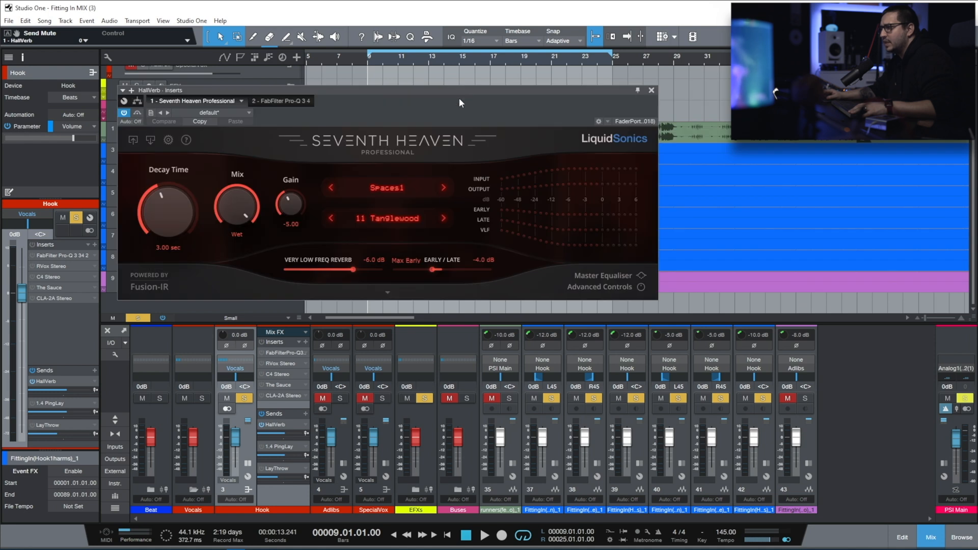
key("space")
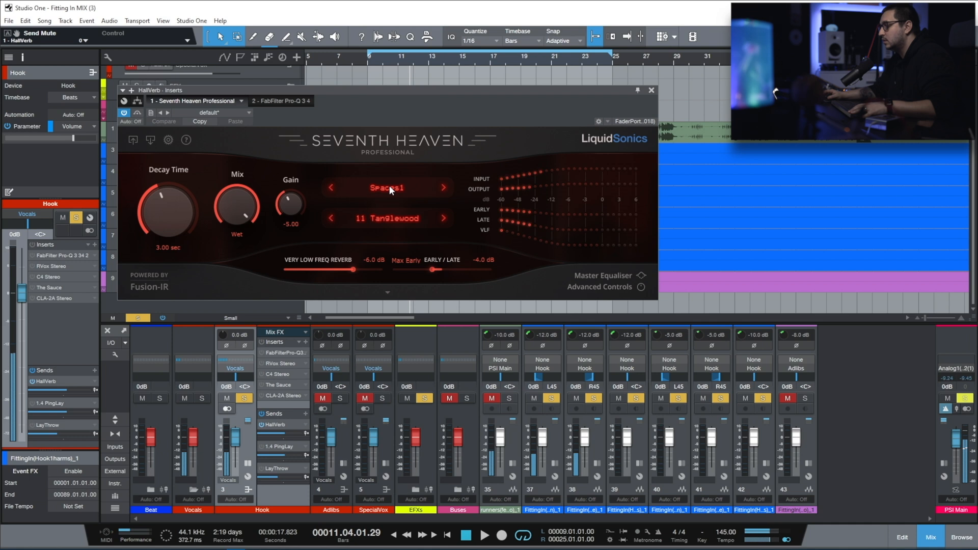
key("space")
Step: Activate the 1.4 PingLay send on the Hook bus, open its EchoBoy delay and listen to the hook with it
double_click(263, 449)
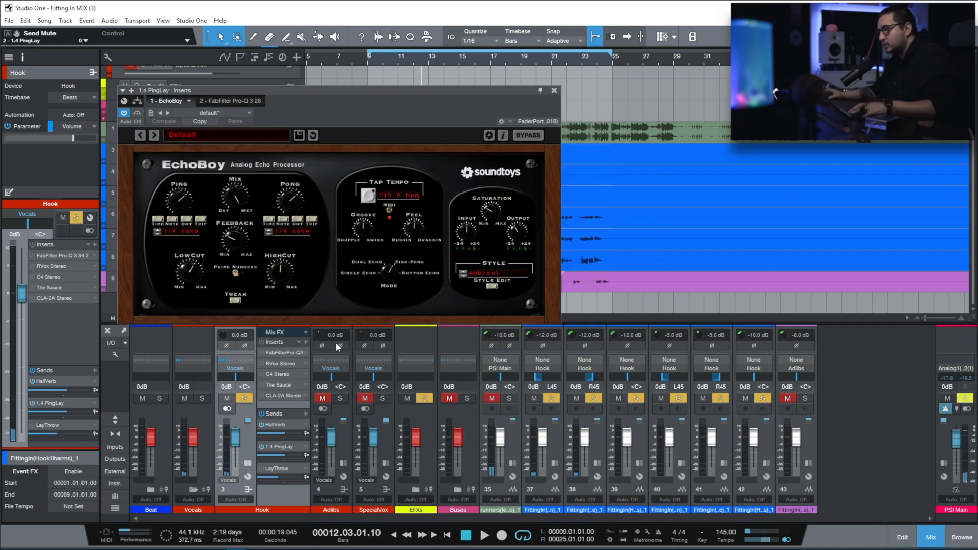
key("space")
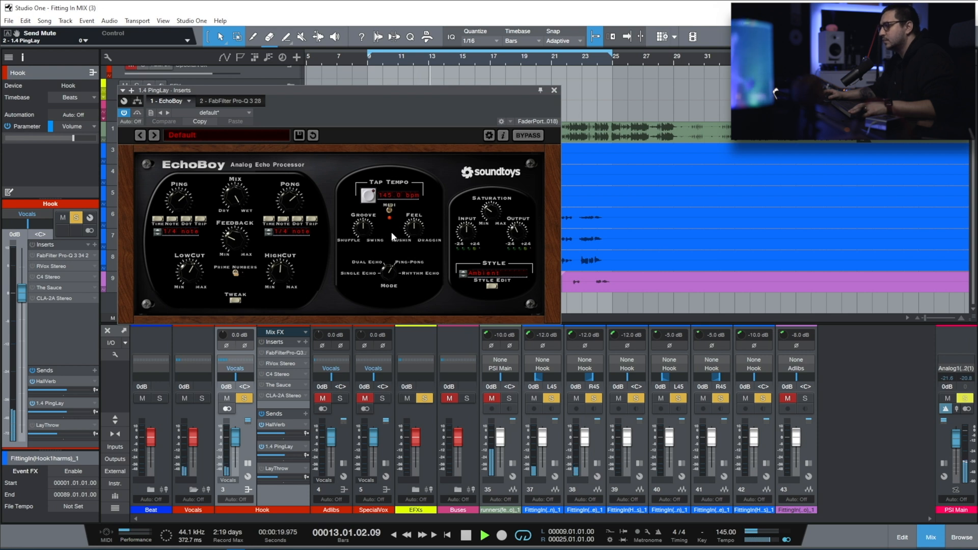
key("space")
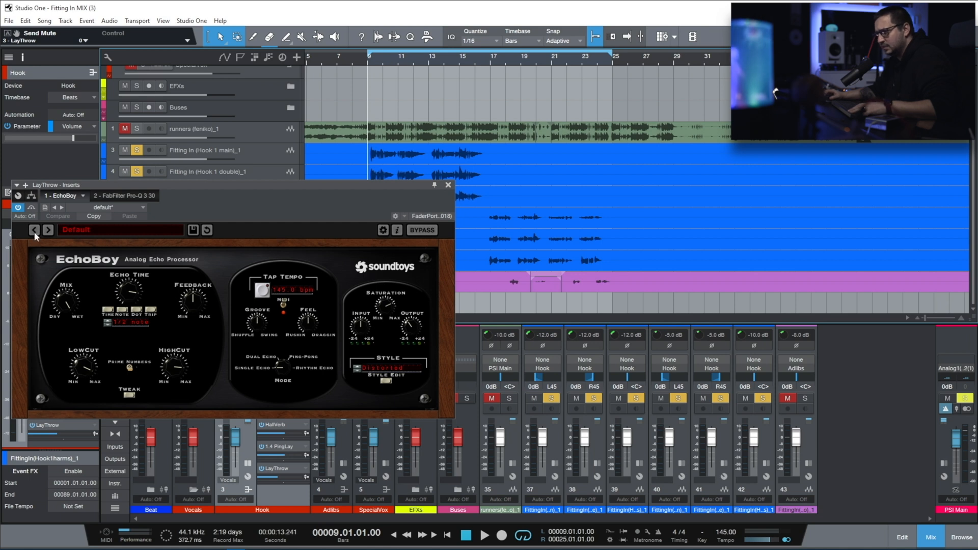
Step: Adjust the LayThrow EchoBoy output gain to -5.5 dB while playing the hook from bar 9
key("space")
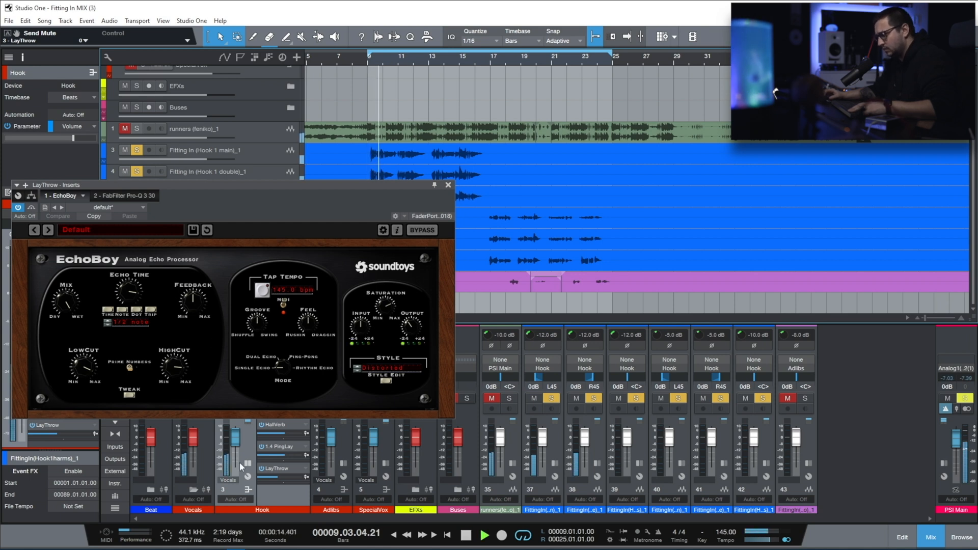
left_click_drag(410, 333, 414, 350)
key("ctrl+z")
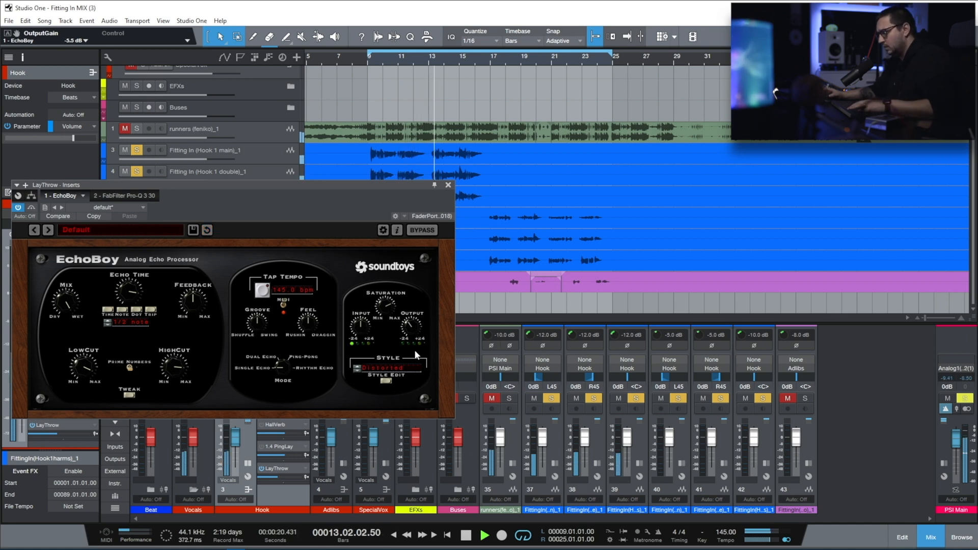
key("space")
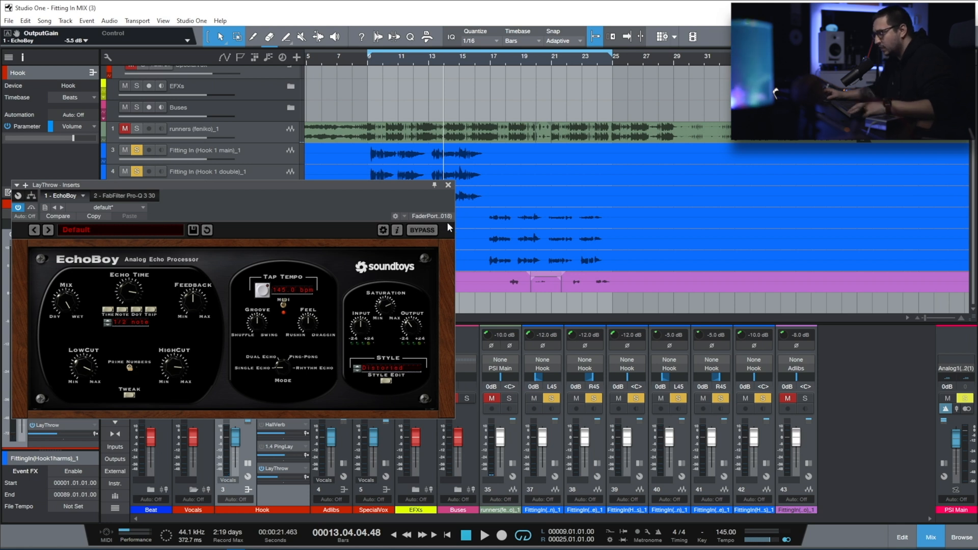
Step: Close the LayThrow delay window and reactivate the HallVerb and 1.4 PingLay sends on the Hook bus
left_click(448, 185)
left_click(263, 447)
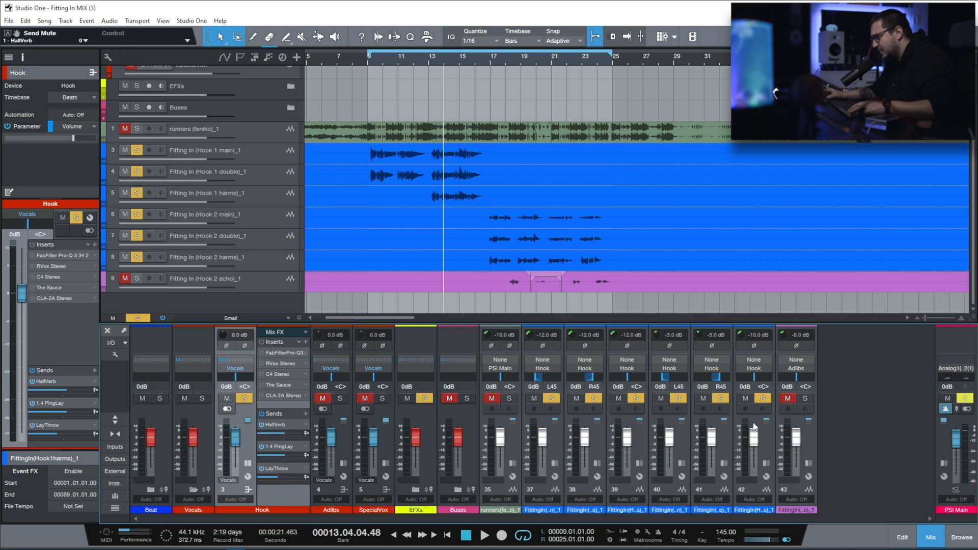
Step: Expand the Hook 1 main channel, copy the HallVerb send from the Hook bus onto it and open its send destination list
left_click(554, 426)
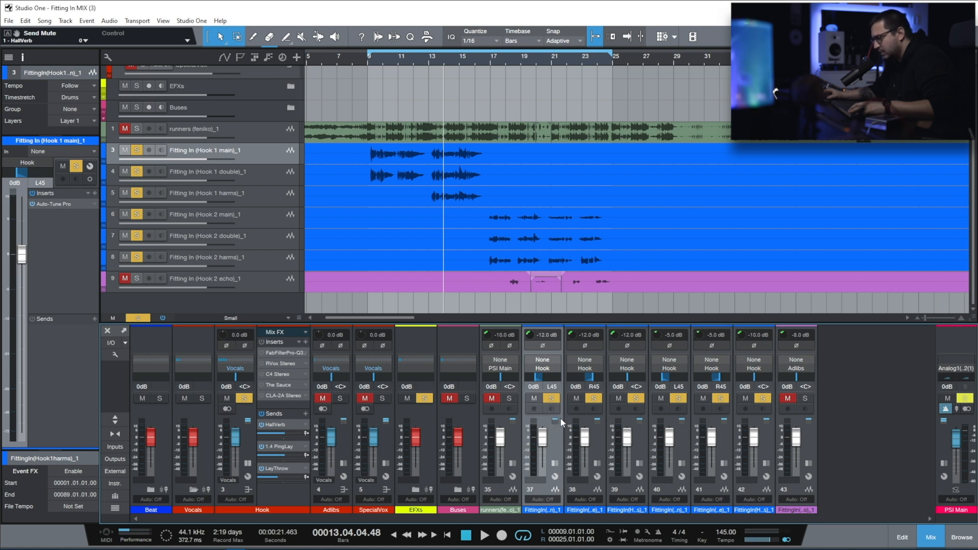
left_click(555, 421)
left_click(290, 425)
left_click_drag(291, 426, 584, 443)
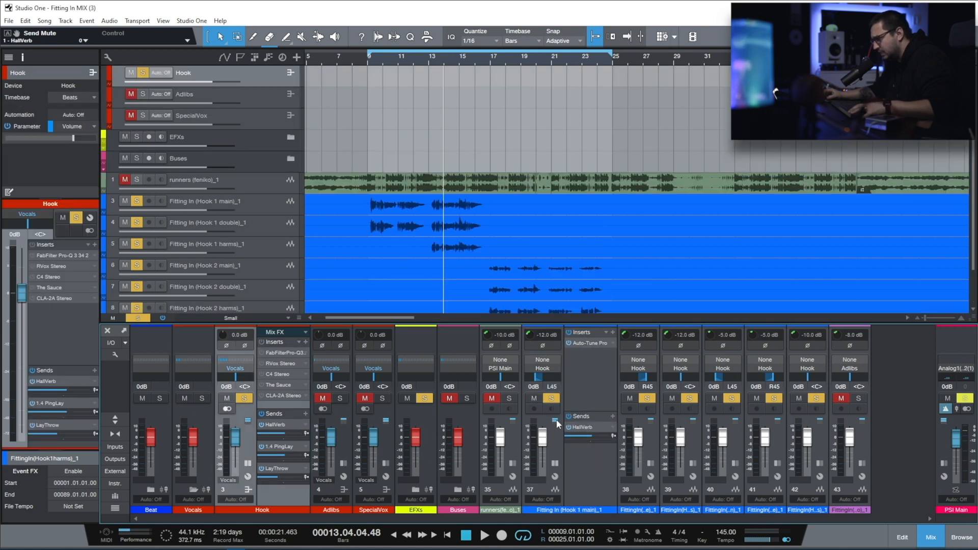
left_click(611, 427)
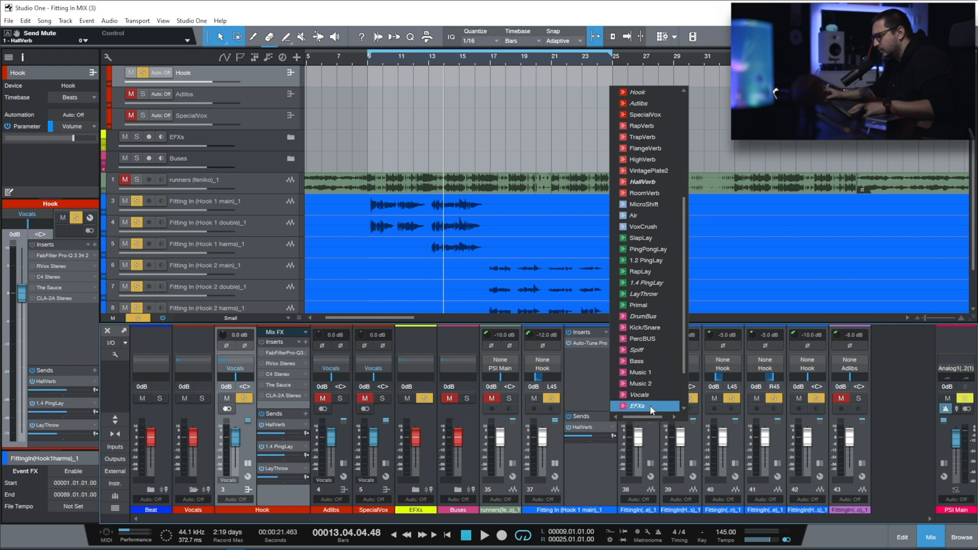
left_click(644, 402)
Step: Open the FabFilter Pro-Q 3 insert of the Hook bus and play the hook from bar 9 through it
double_click(270, 357)
left_click_drag(679, 112, 405, 175)
key("space")
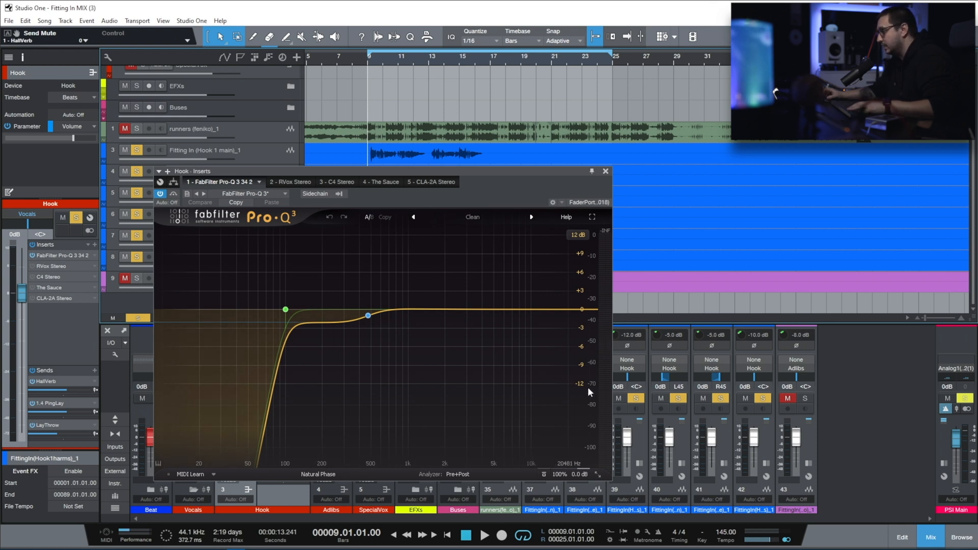
left_click(681, 464)
left_click(682, 465)
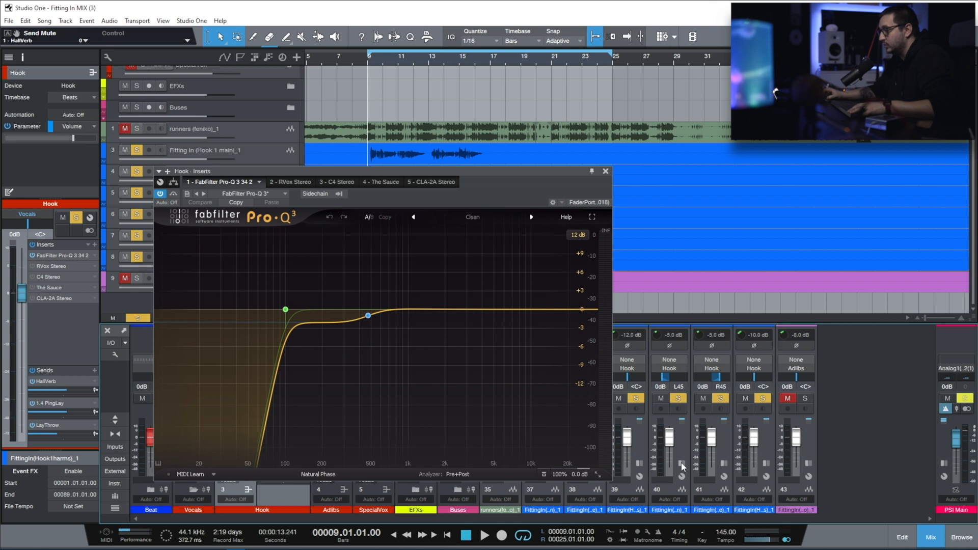
key("space")
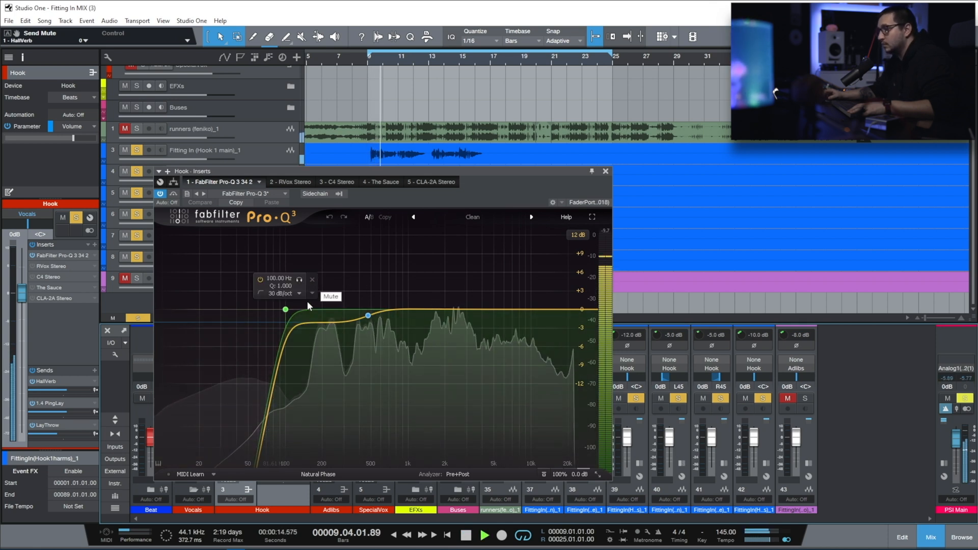
Step: Audition the low-shelf band at 472.41 Hz in solo, then check the 100 Hz low cut's slope and stop playback
left_click(381, 333)
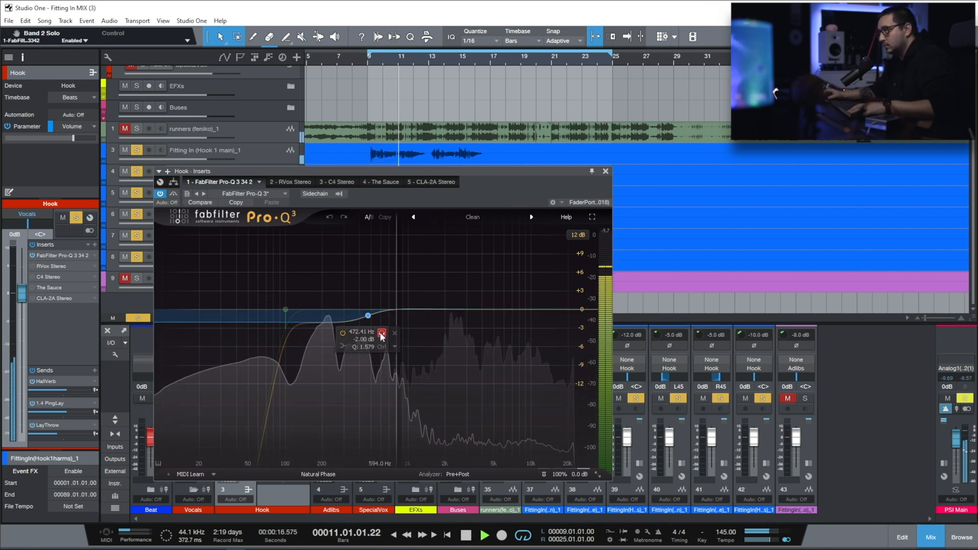
left_click(382, 333)
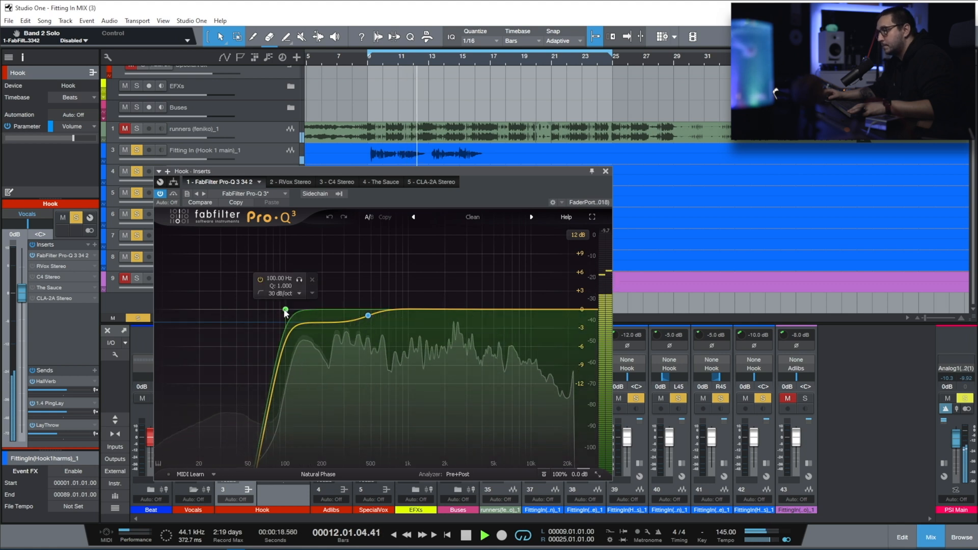
left_click(283, 294)
left_click(283, 283)
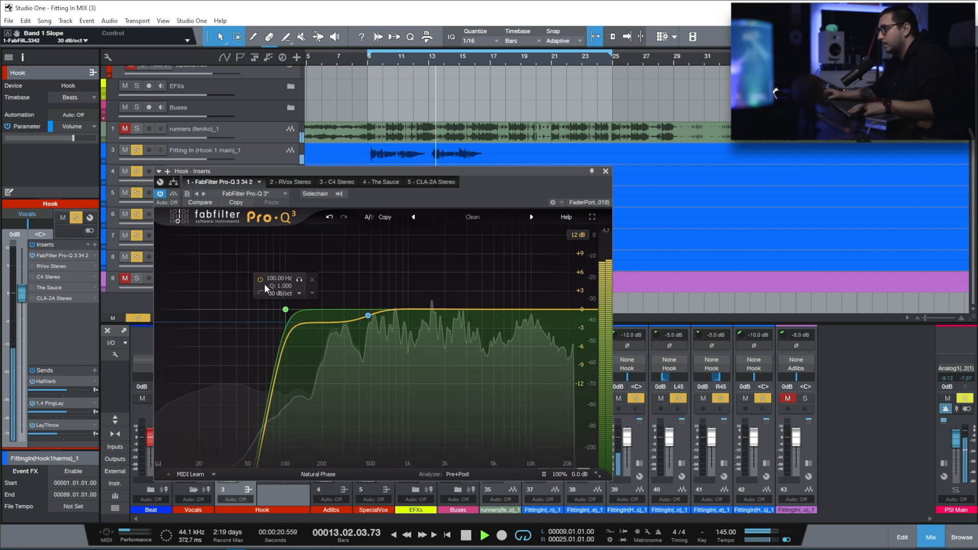
key("space")
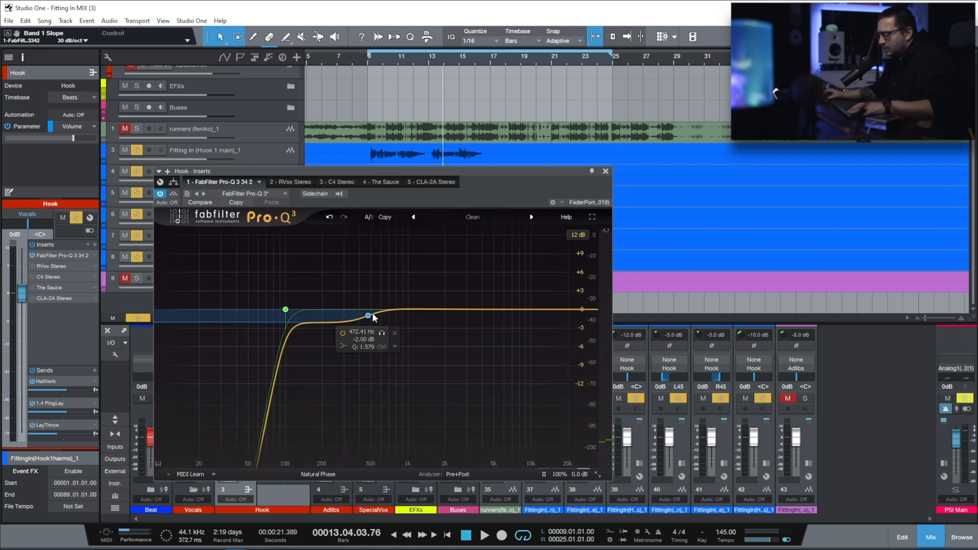
Step: Switch to the RVox Stereo insert of the Hook bus, activate it and play the hook from bar 9
left_click_drag(360, 319, 328, 322)
left_click(292, 182)
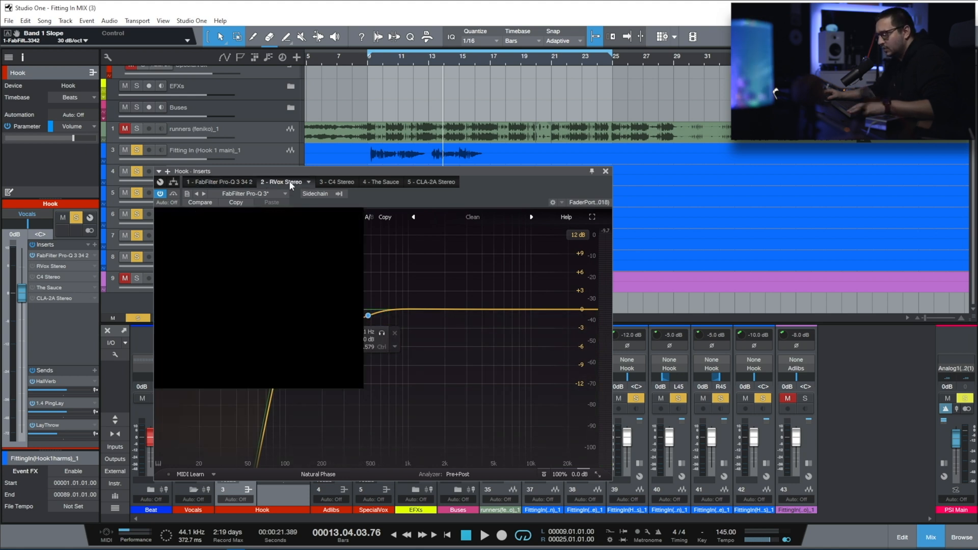
left_click(160, 194)
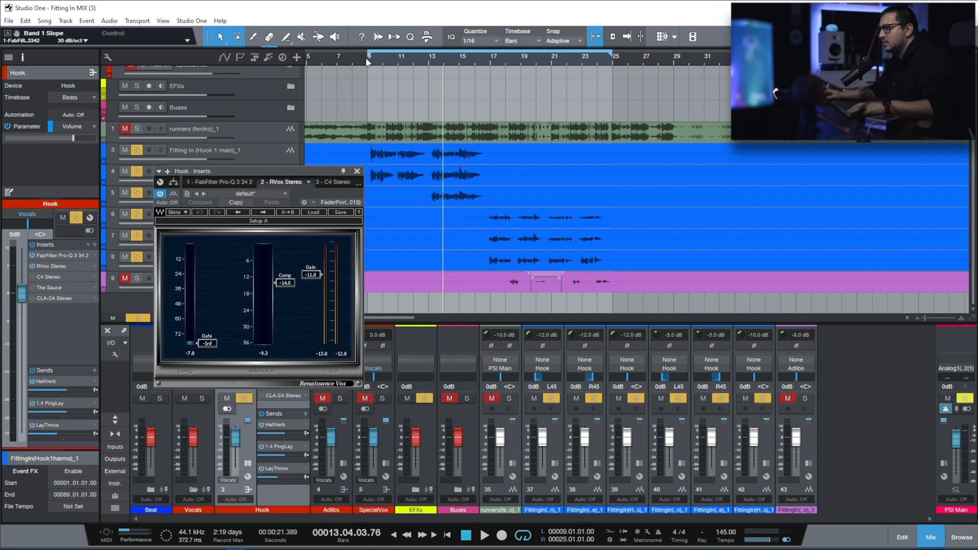
left_click(366, 61)
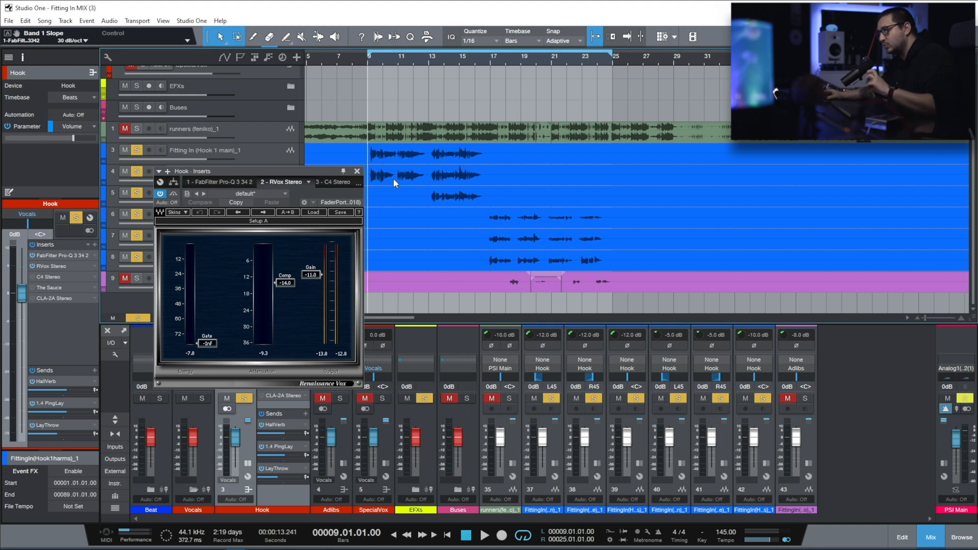
key("space")
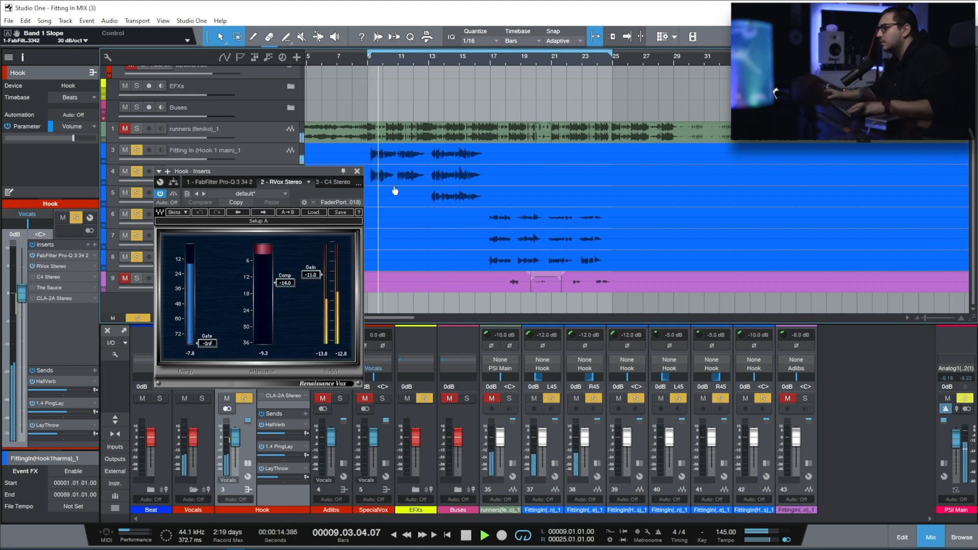
Step: Compare the hook with RVox bypassed and engaged, then stop playback and close the insert window
left_click(174, 194)
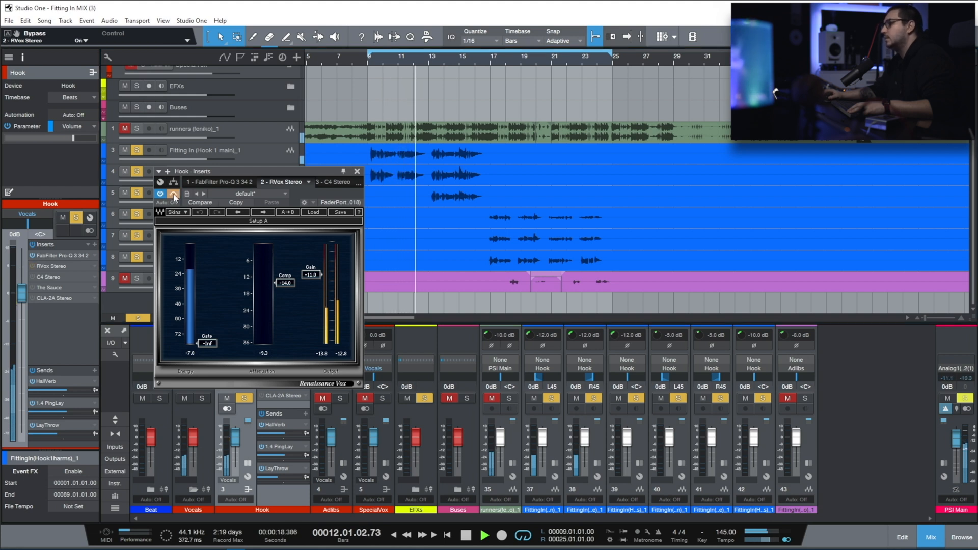
left_click(174, 194)
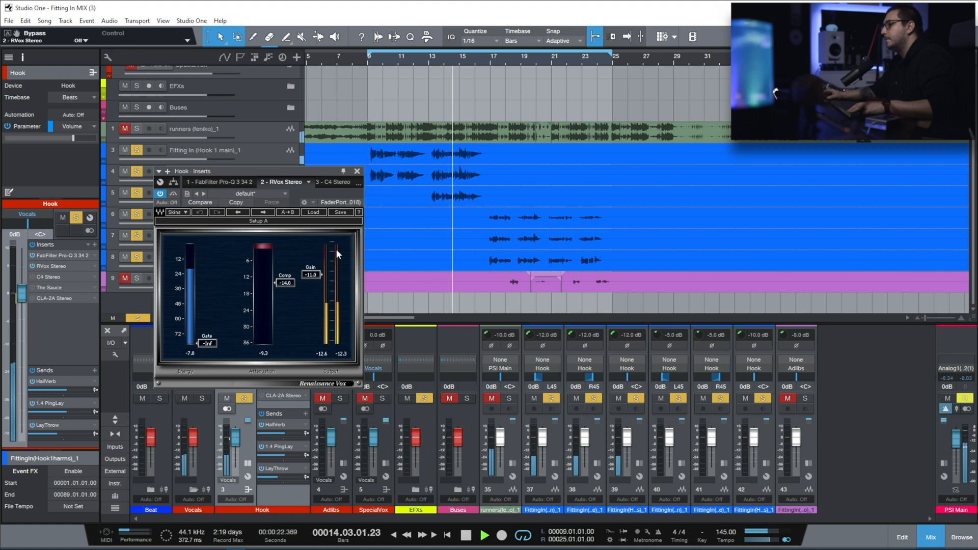
key("space")
left_click(357, 171)
Step: Open and activate the C4 Stereo insert of the Hook bus, audition band 2 in solo and play the hook from bar 9
left_click(282, 373)
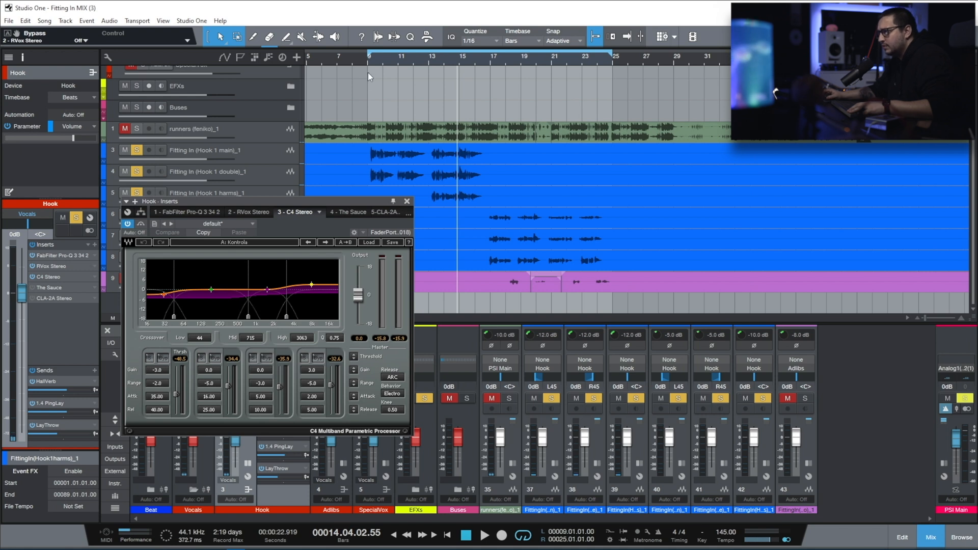
left_click(370, 62)
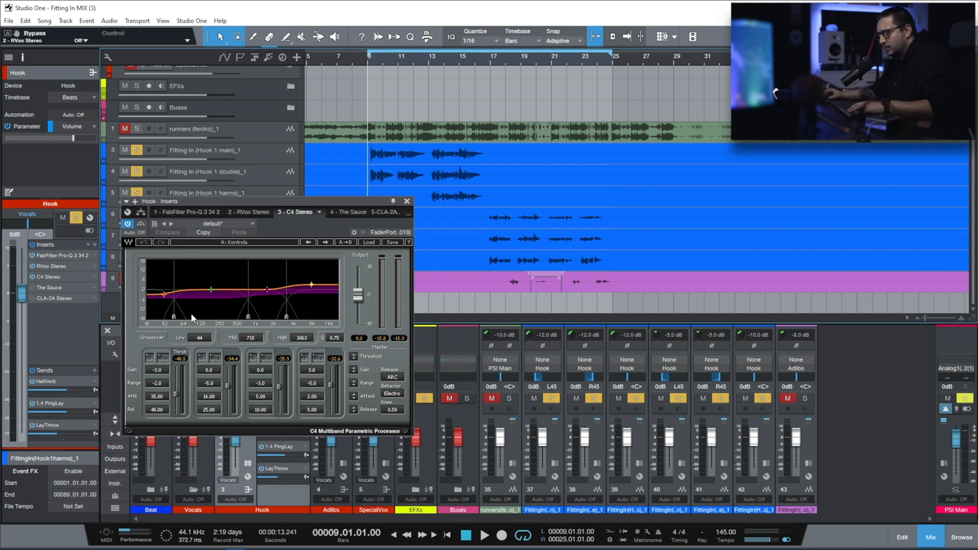
key("space")
left_click(202, 358)
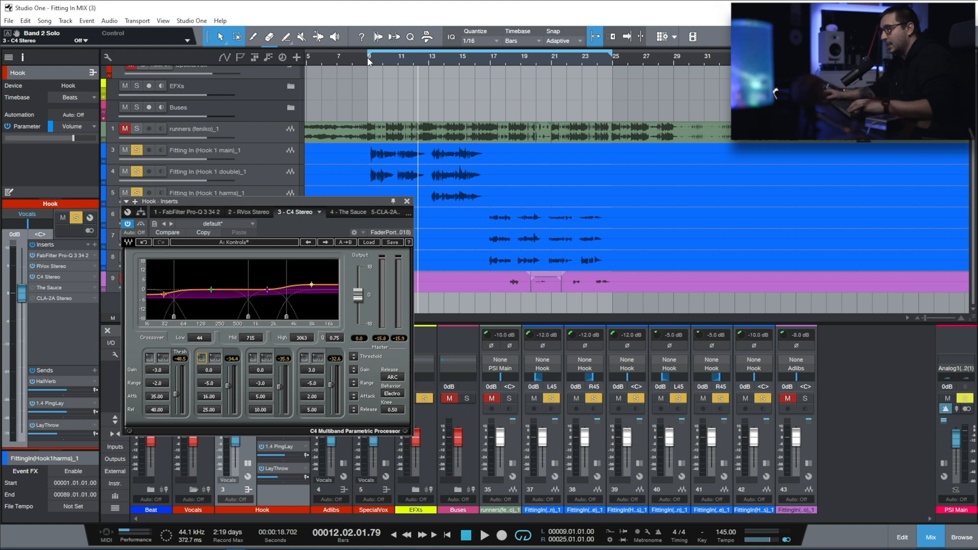
key("space")
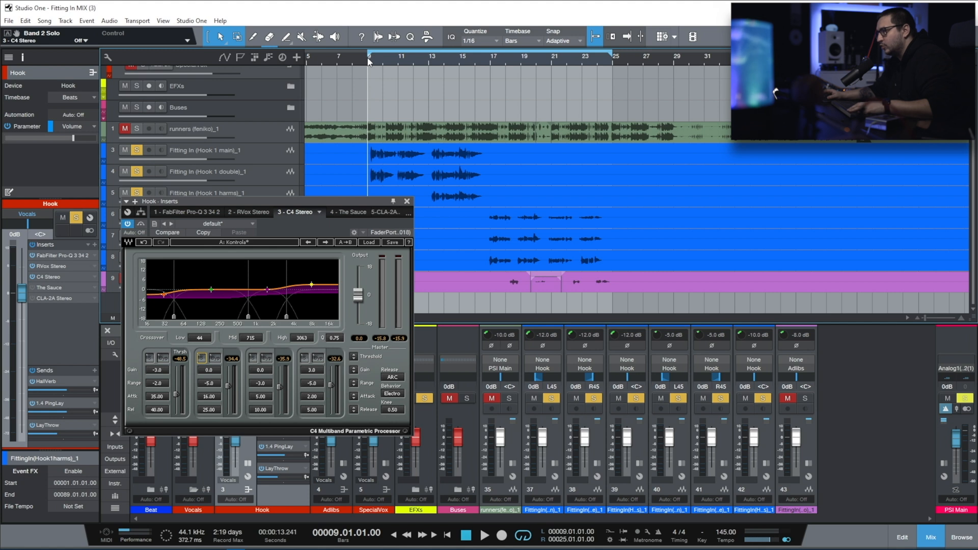
key("space")
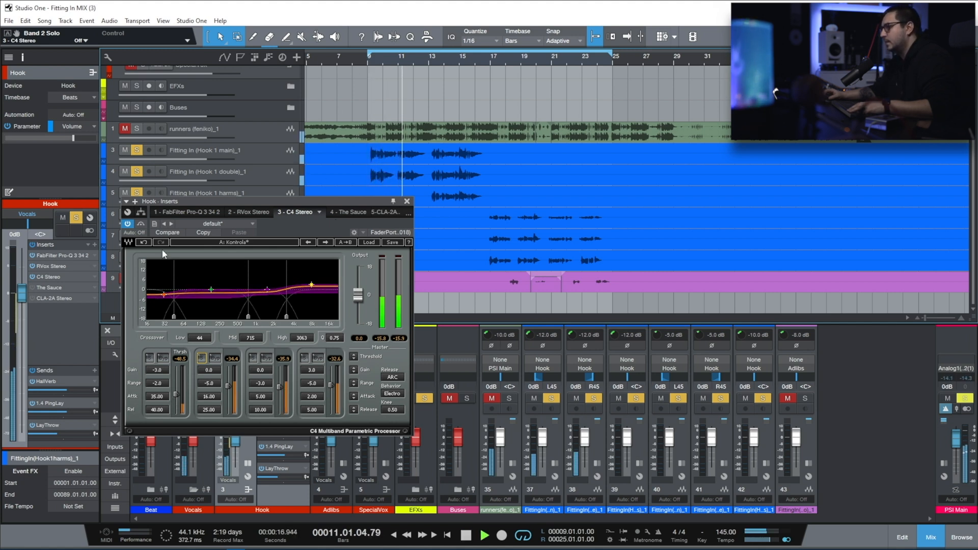
Step: Compare the hook with C4 bypassed and engaged, then close its window and stop playback
left_click(142, 224)
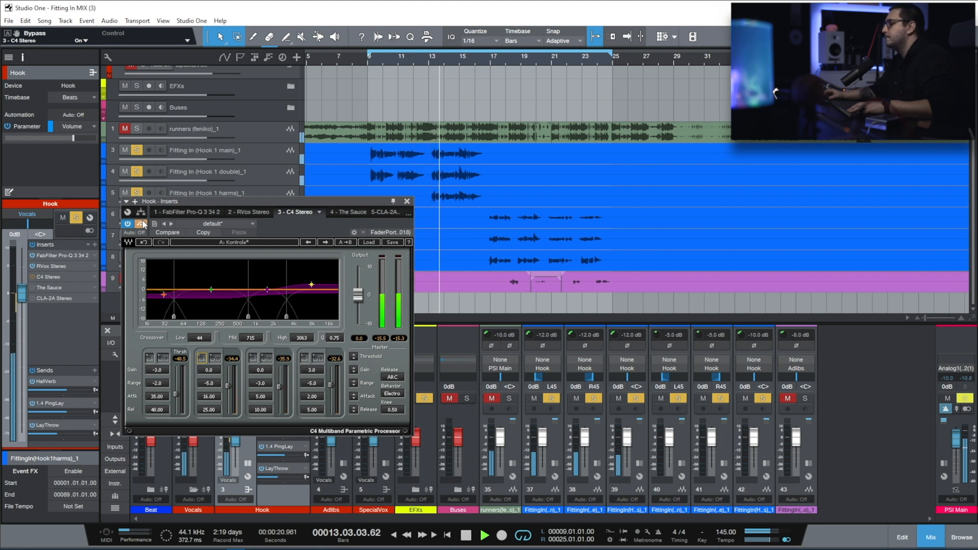
left_click_drag(314, 202, 302, 178)
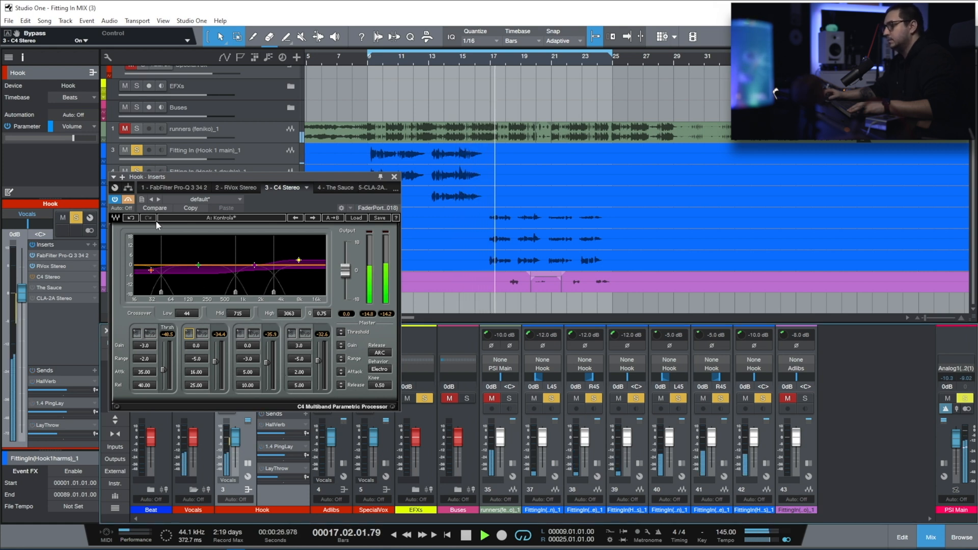
left_click(127, 201)
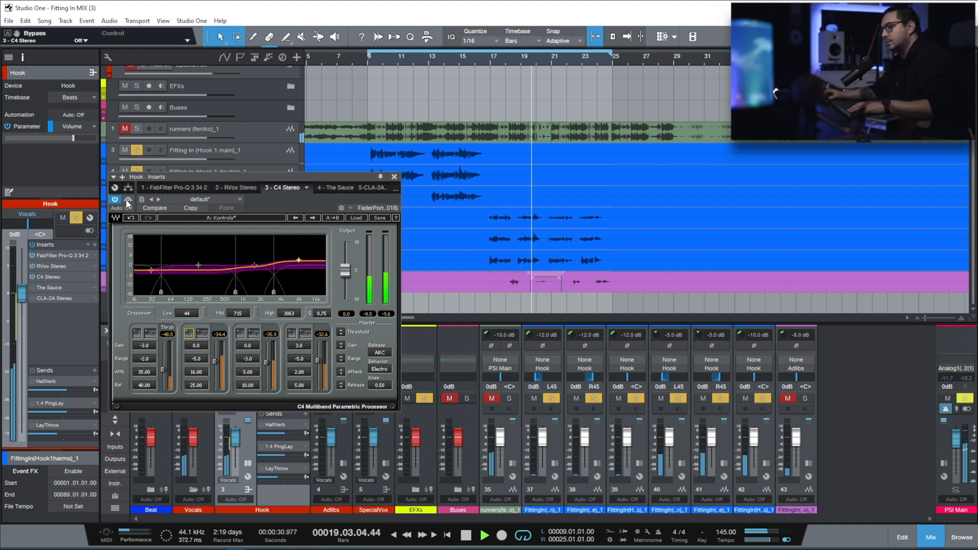
left_click(393, 177)
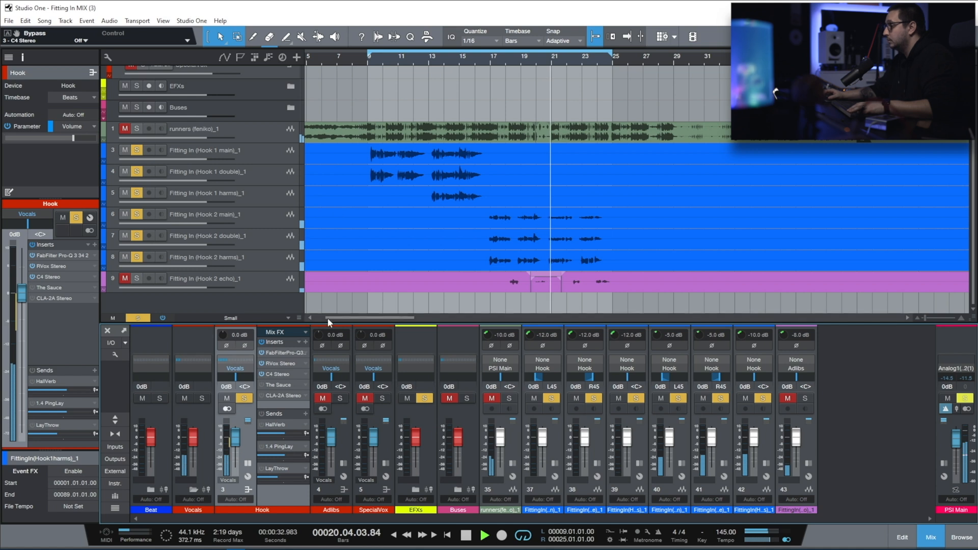
key("space")
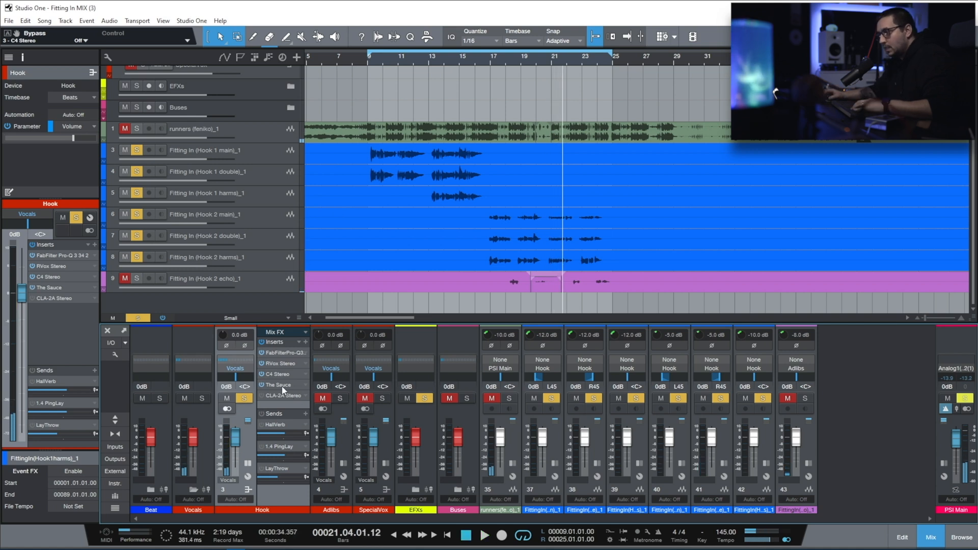
Step: Open and activate The Sauce on the Hook bus, then examine its Sugar section and its master high-pass and low-pass filters
left_click(277, 384)
left_click_drag(781, 110, 388, 214)
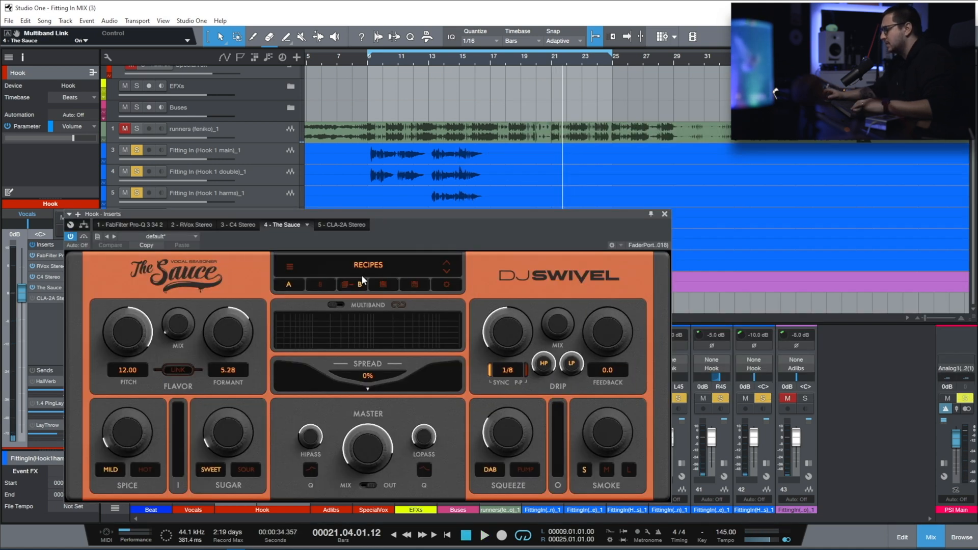
left_click_drag(402, 213, 394, 204)
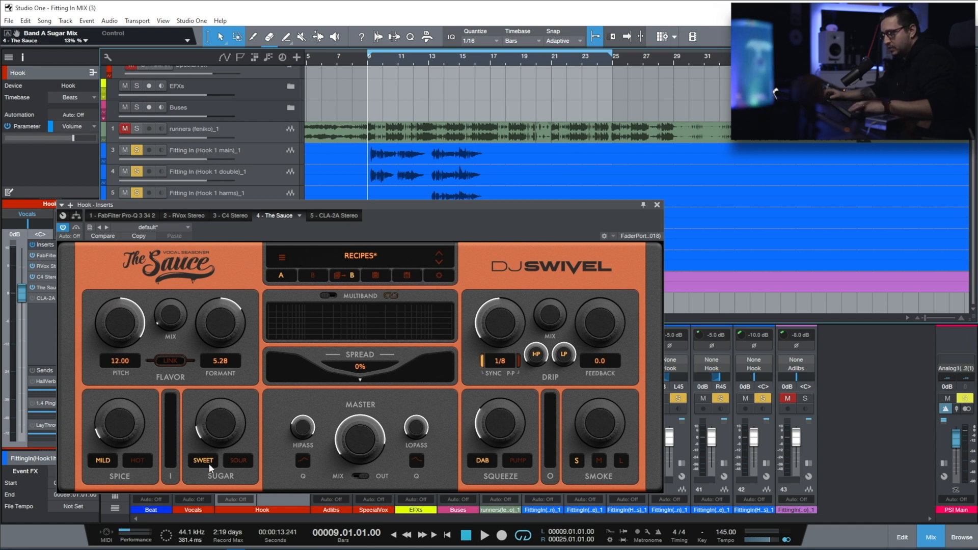
mouse_move(309, 430)
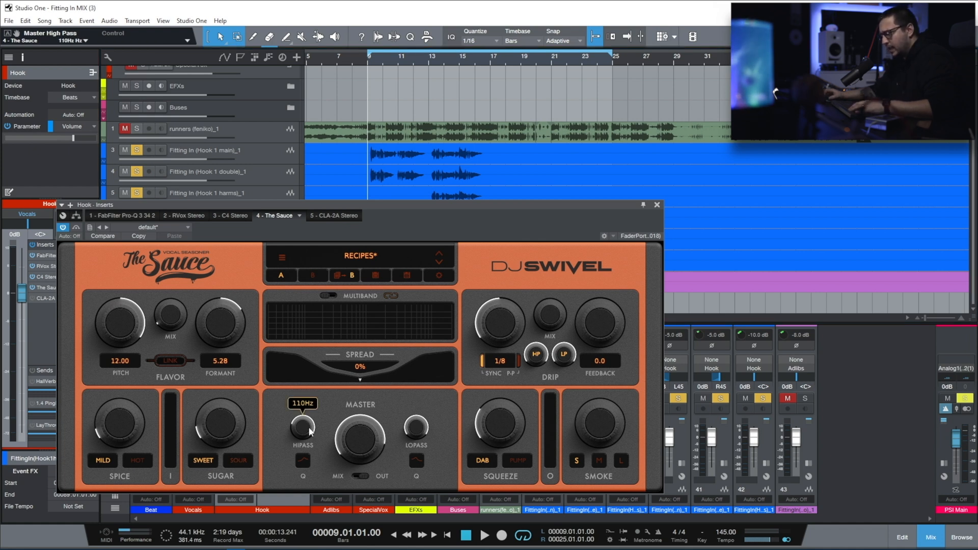
mouse_move(414, 428)
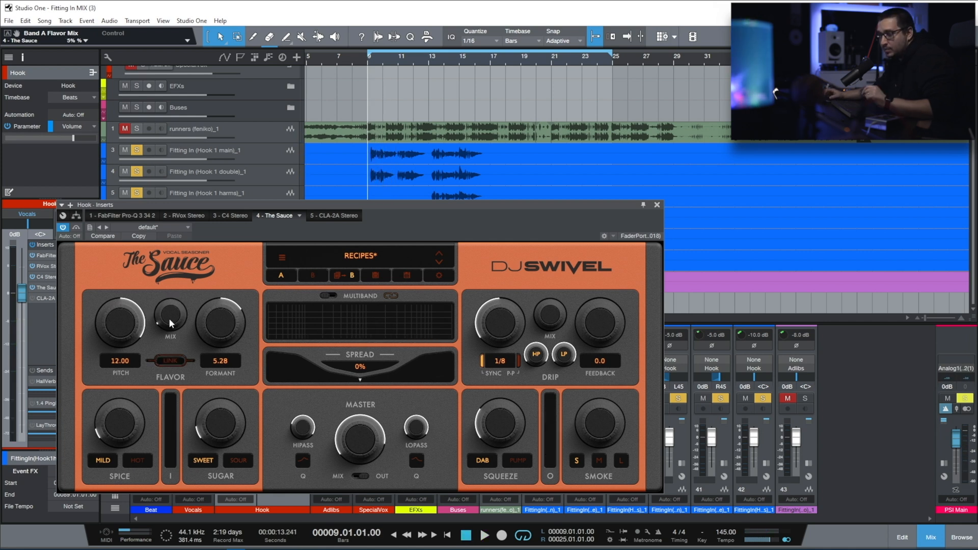
Step: Play the hook from bar 9 while setting The Sauce's Flavor mix to 4%, then stop playback
key("space")
mouse_move(170, 323)
left_mouse_down()
mouse_move(176, 305)
mouse_move(167, 331)
left_mouse_up()
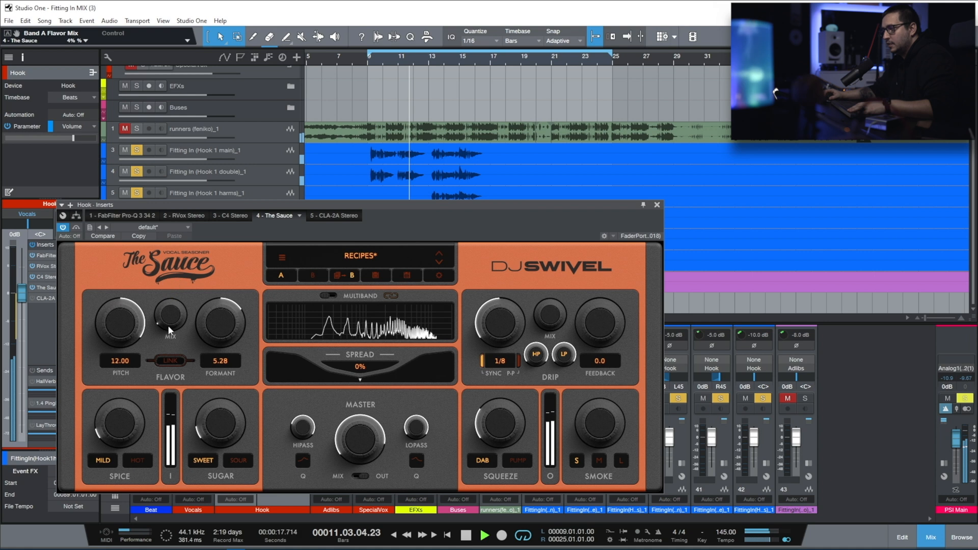
key("space")
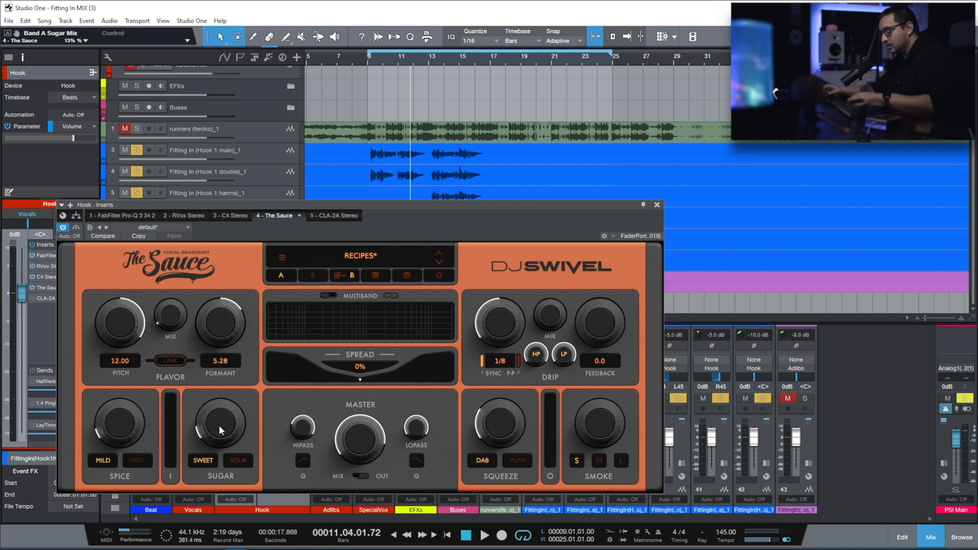
Step: Set The Sauce's Sugar mix to 20% while playing the hook, then stop playback and close the plug-in
scroll(220, 428, "up", 5)
key("space")
scroll(220, 400, "down", 5)
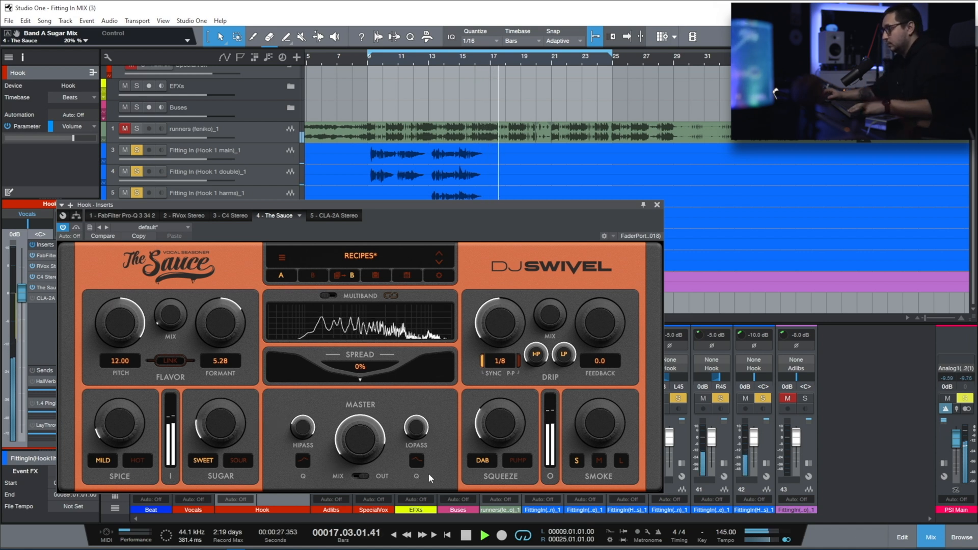
key("space")
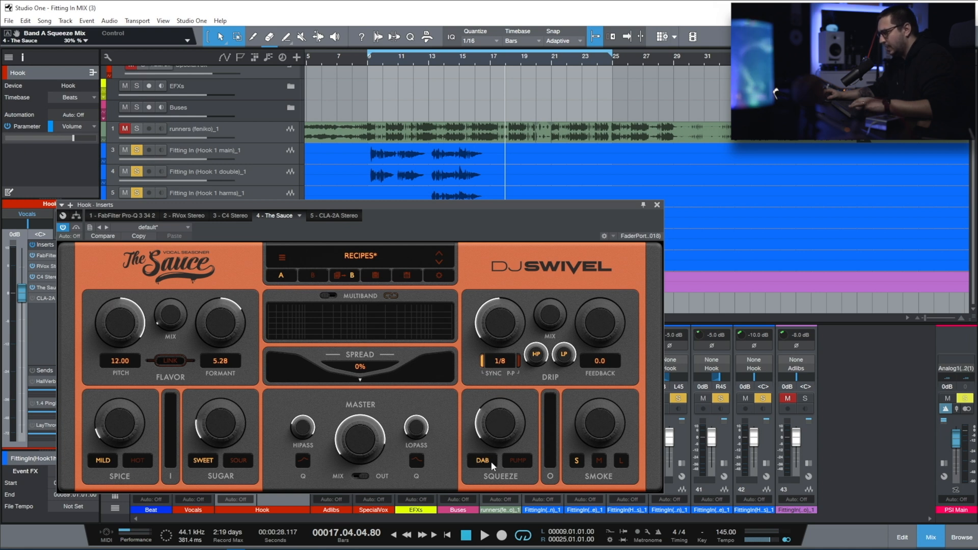
left_click(657, 204)
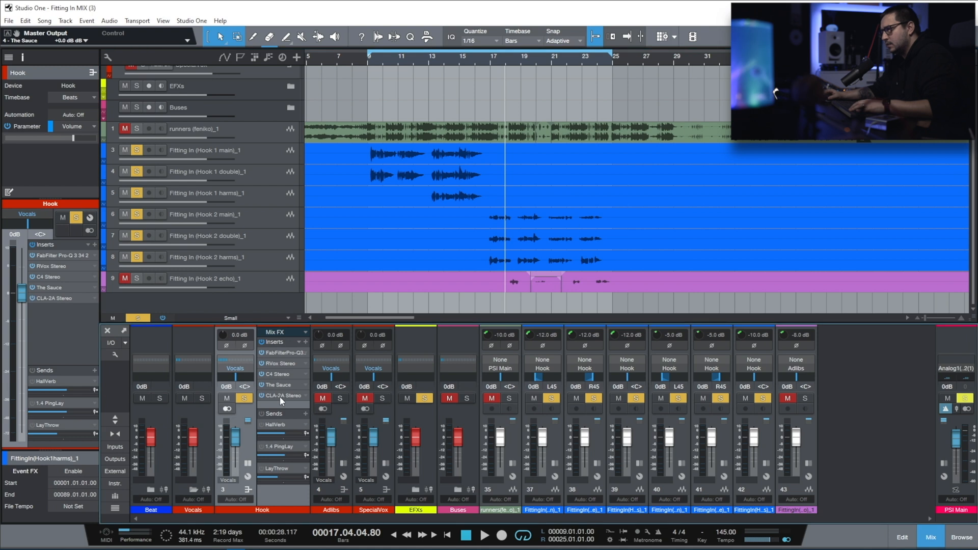
Step: Open and activate the CLA-2A Stereo insert of the Hook bus and play the hook from bar 9 through it
left_click(279, 396)
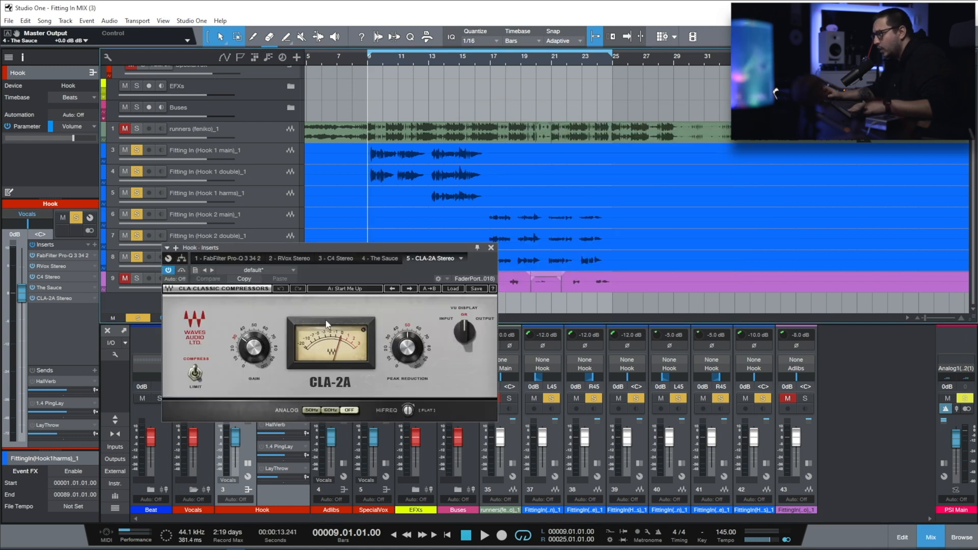
key("space")
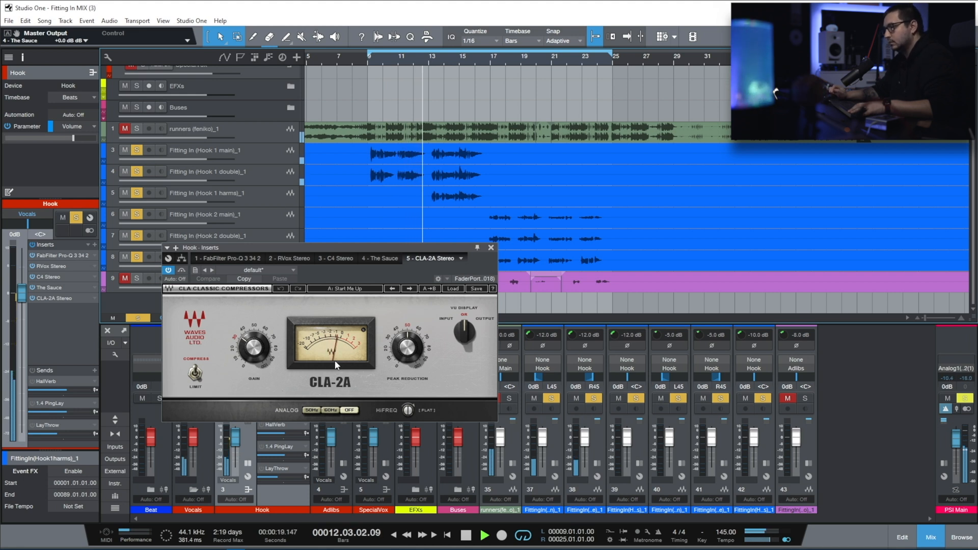
key("space")
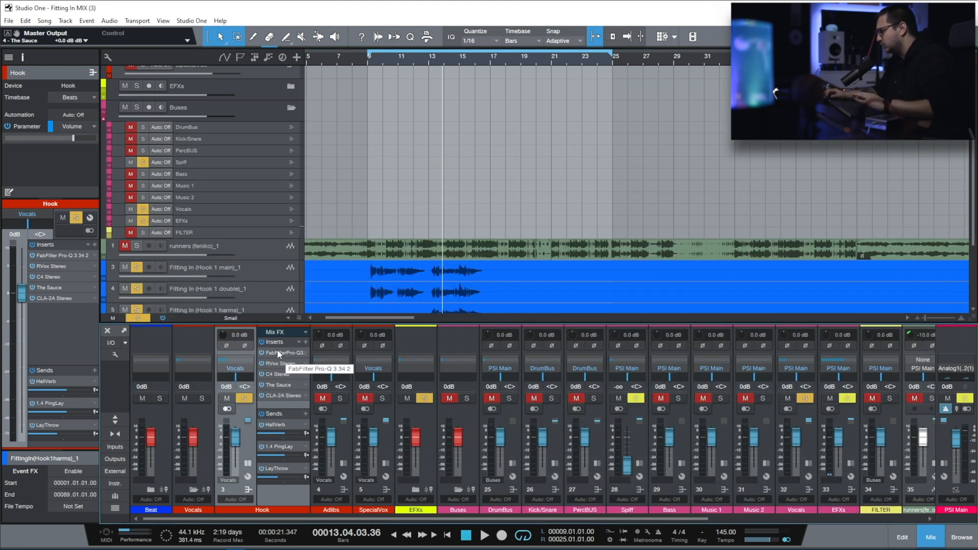
Step: Expand the Vocals bus channel in the mixer and open its FabFilter Pro-Q 3 insert
left_click(808, 463)
left_click_drag(625, 519, 747, 518)
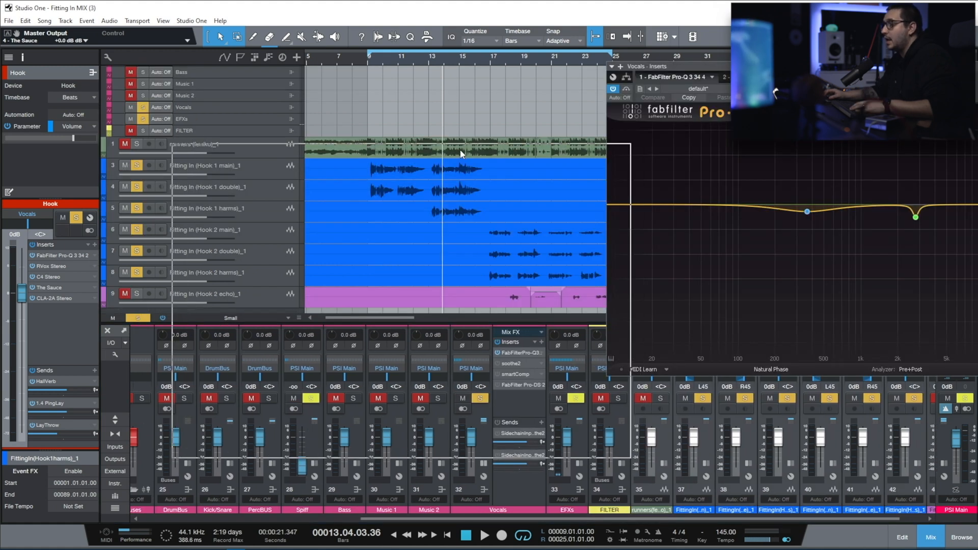
left_click_drag(461, 154, 415, 197)
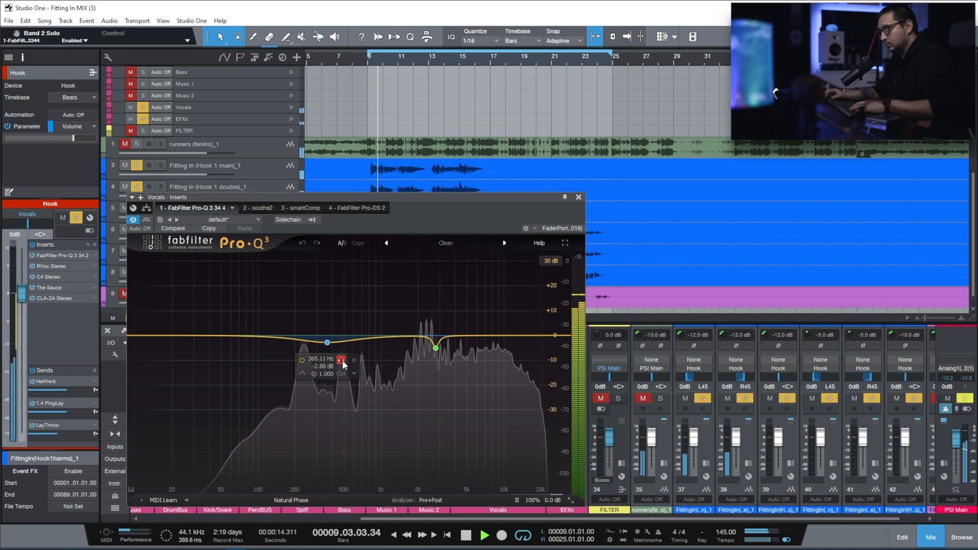
Step: Audition the Vocals bus EQ bands at 365.11 Hz and 2787.2 Hz in solo, then close Pro-Q 3
left_click(340, 360)
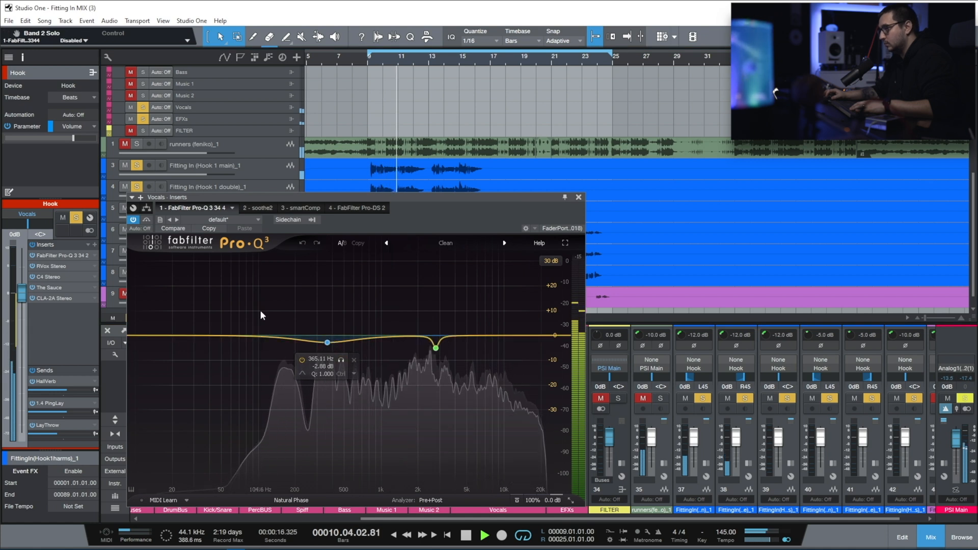
left_click(449, 366)
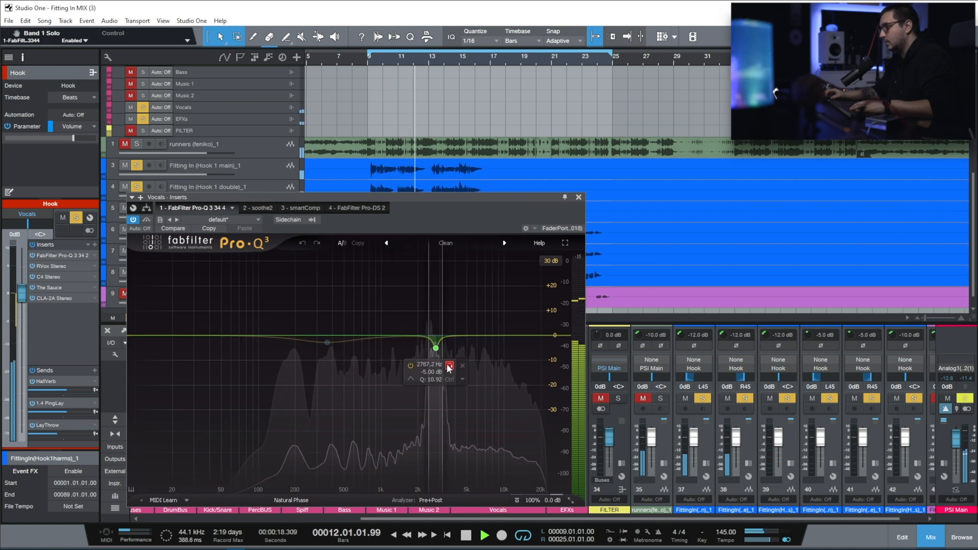
left_click(449, 366)
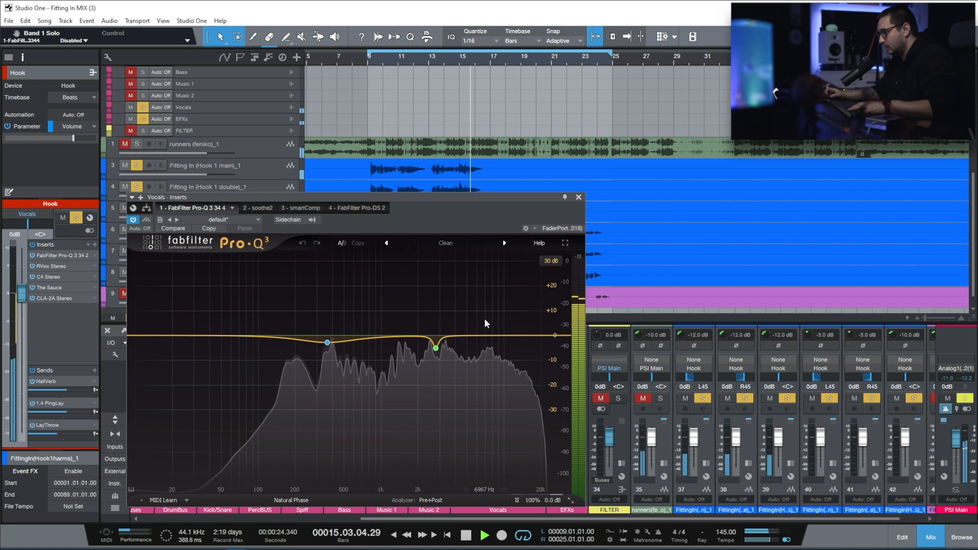
left_click(579, 197)
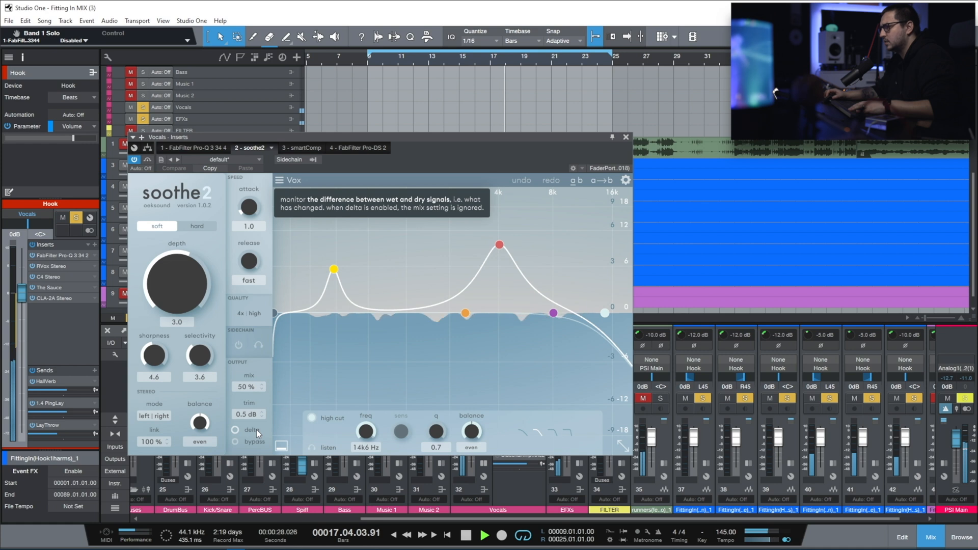
Step: With soothe2 open on the Vocals bus, stop playback and bring the Hook and Vocals bus channels into view below it
key("space")
left_click_drag(464, 519, 242, 520)
left_click_drag(433, 136, 415, 70)
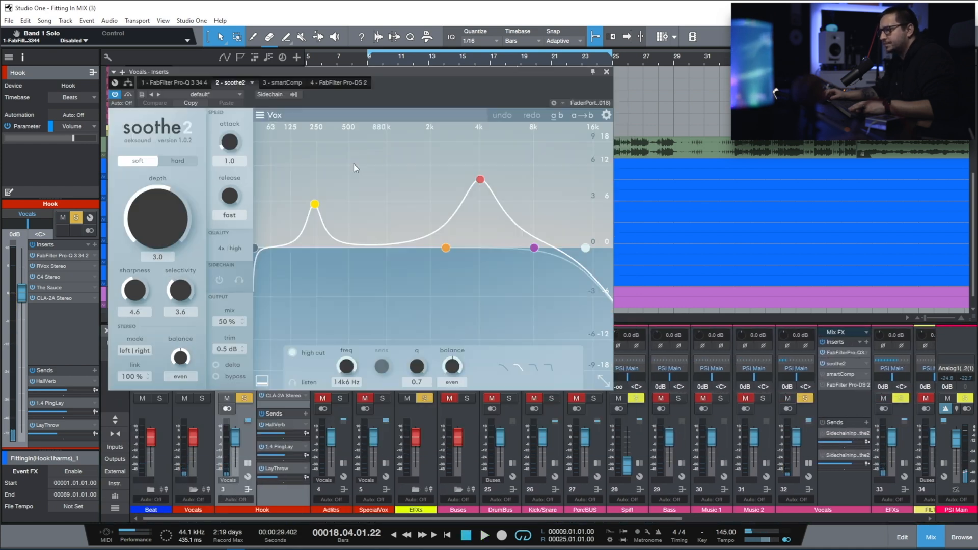
left_click(262, 414)
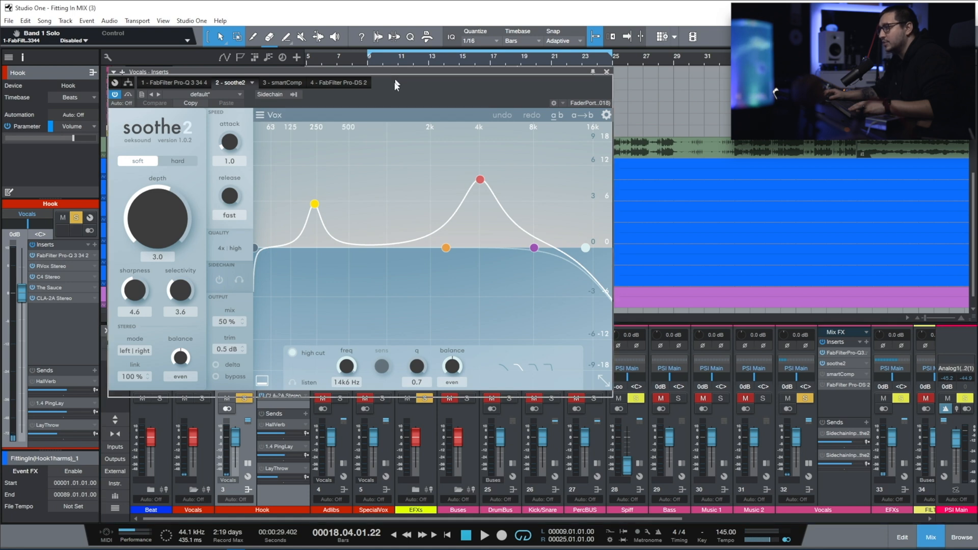
Step: Play the hook through soothe2 on the Vocals bus, listening to its delta signal, and stop with delta monitoring off
left_click_drag(396, 75, 374, 175)
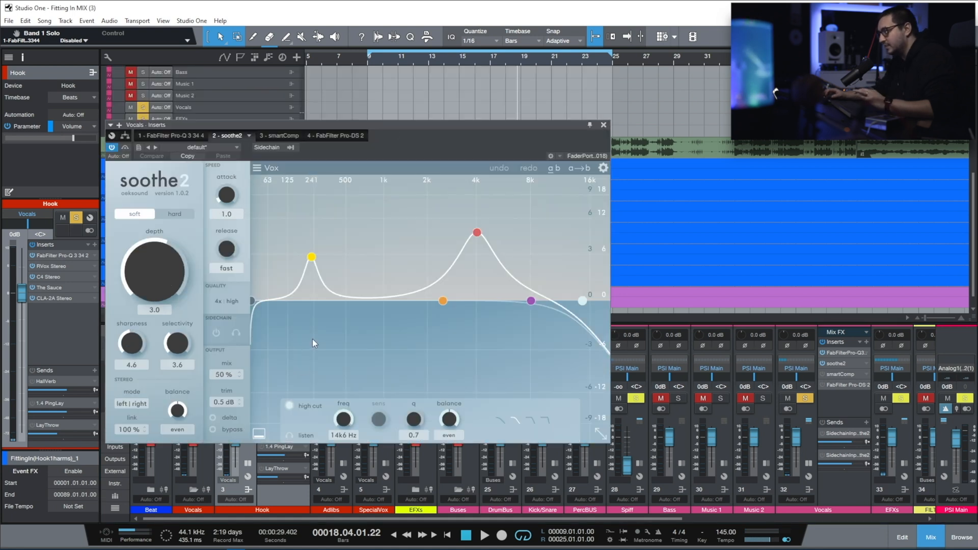
key("space")
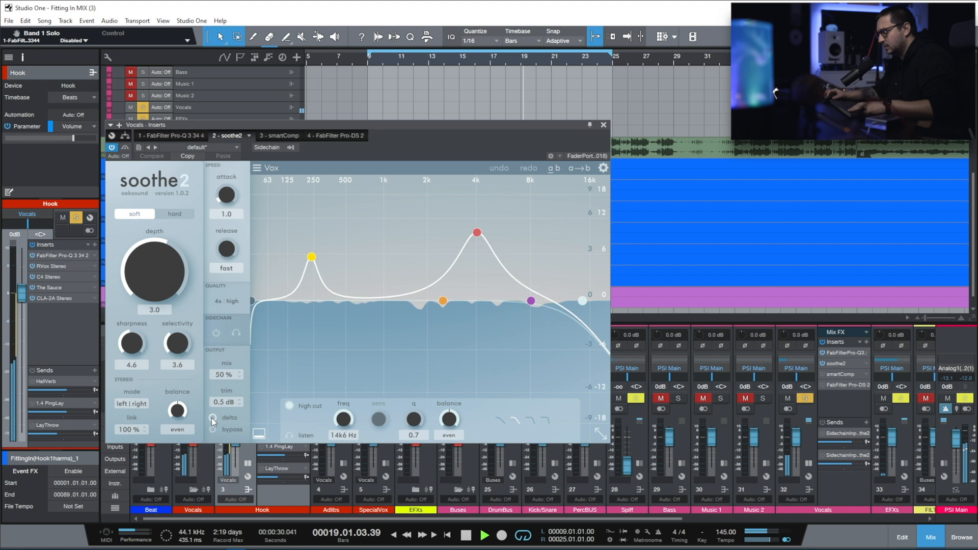
left_click(211, 417)
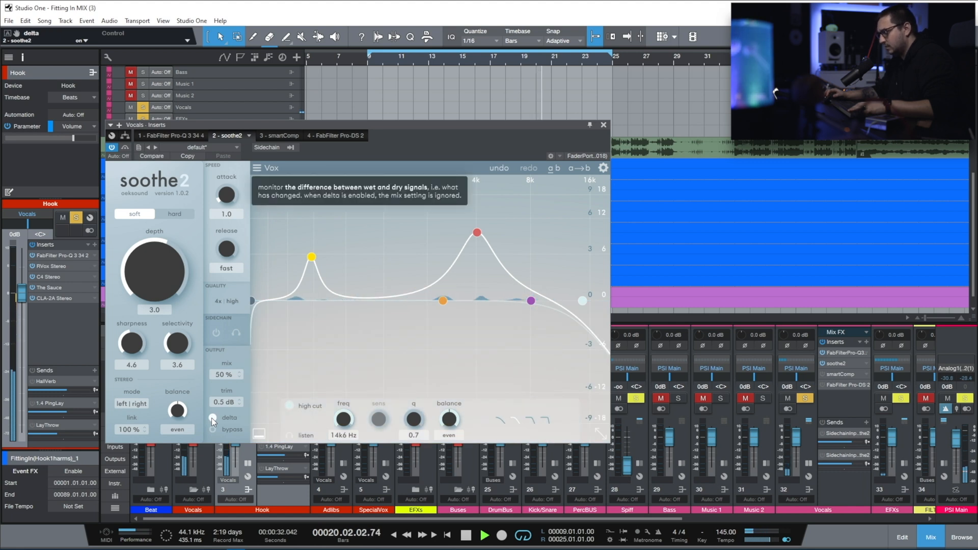
key("space")
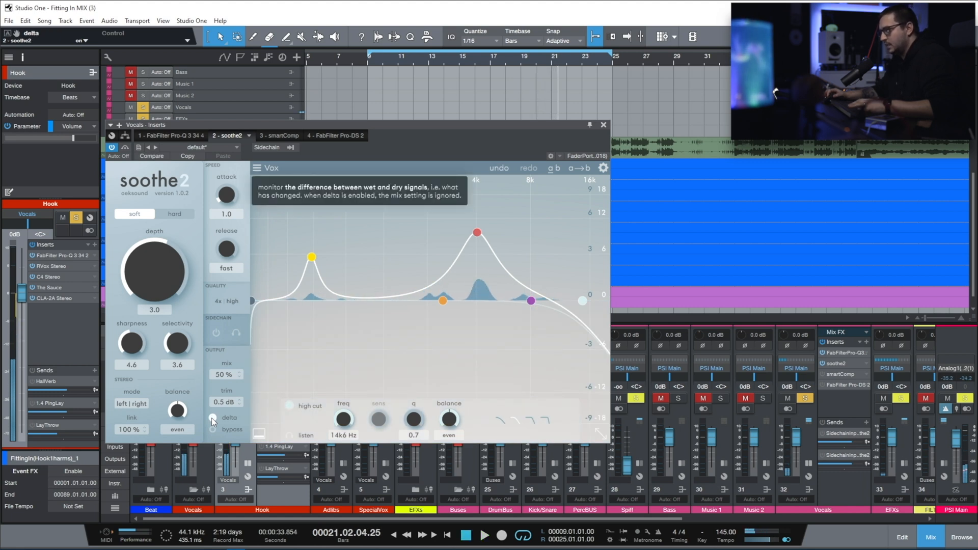
left_click(212, 418)
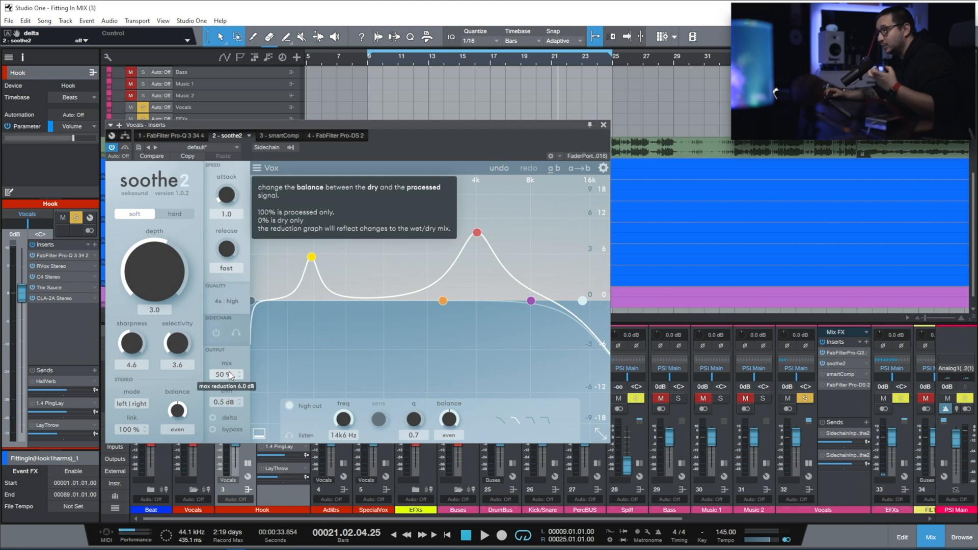
Step: Replay the hook from bar 9 and compare soothe2's delta signal with the processed vocals
key("space")
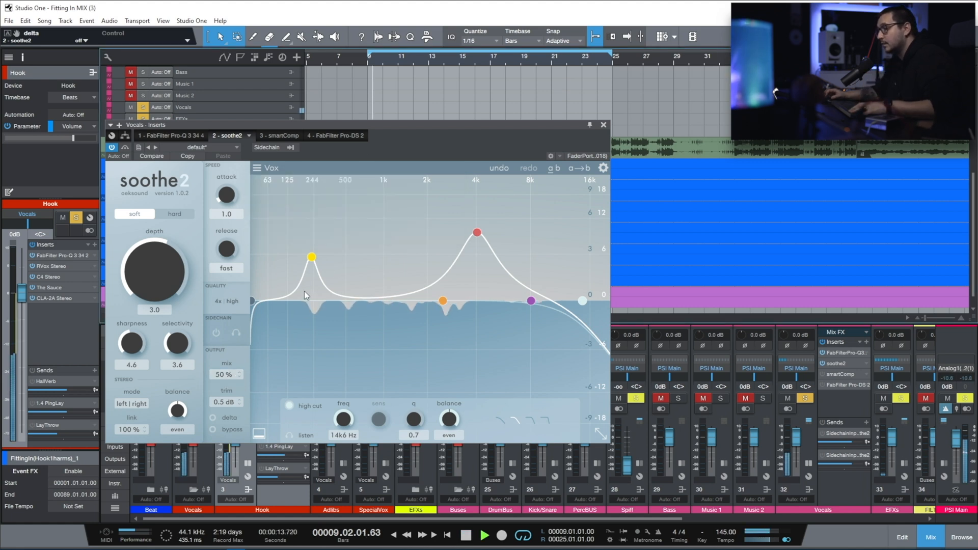
left_click(212, 418)
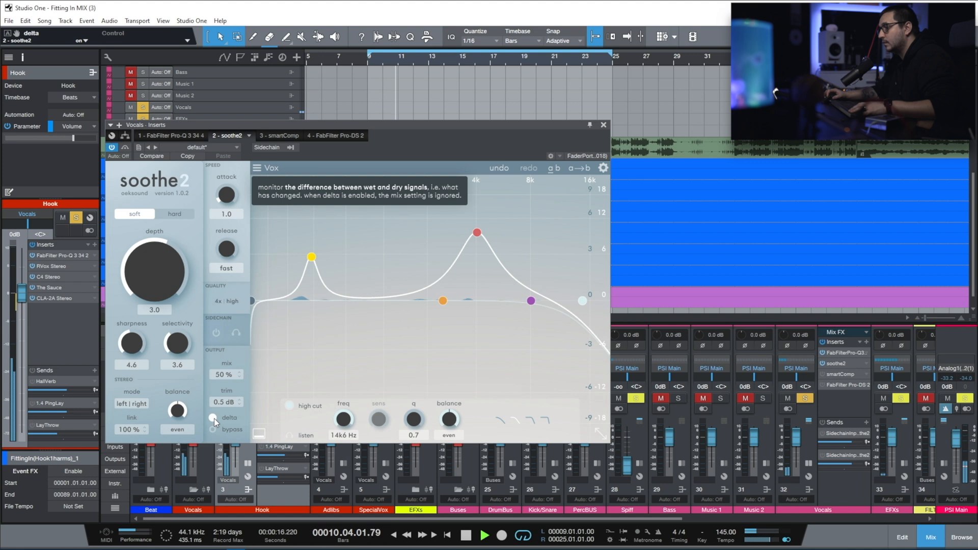
left_click(213, 418)
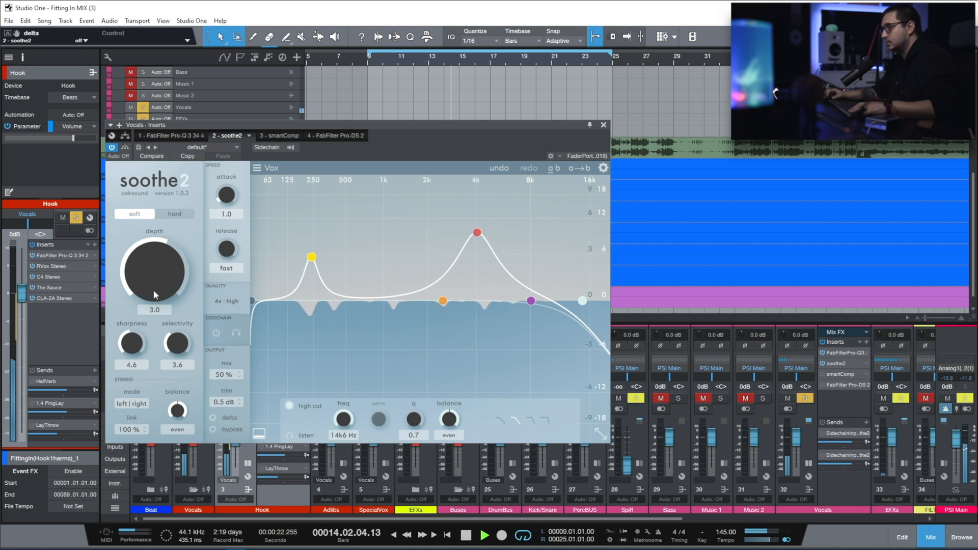
Step: Audition soothe2 with its depth raised to 18.0, undo the depth change and close the plug-in
left_click_drag(154, 289, 142, 277)
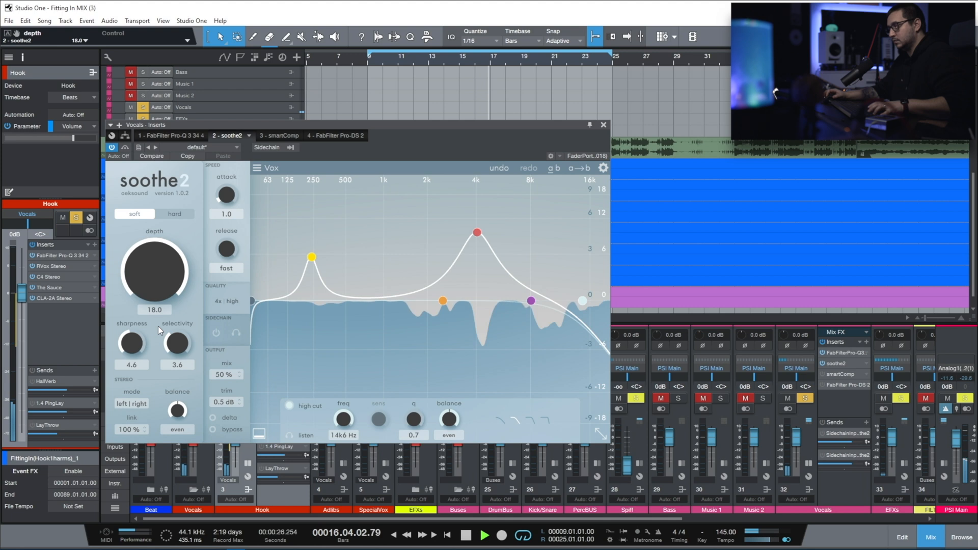
key("ctrl+z")
left_click(604, 124)
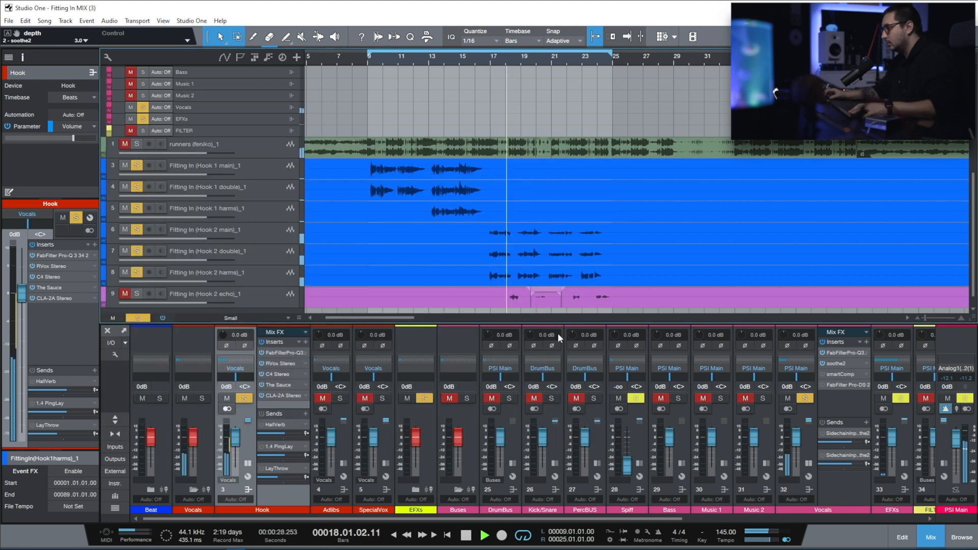
Step: Stop playback, examine the Hook bus RVox Stereo compressor from bar 9, and close it
key("space")
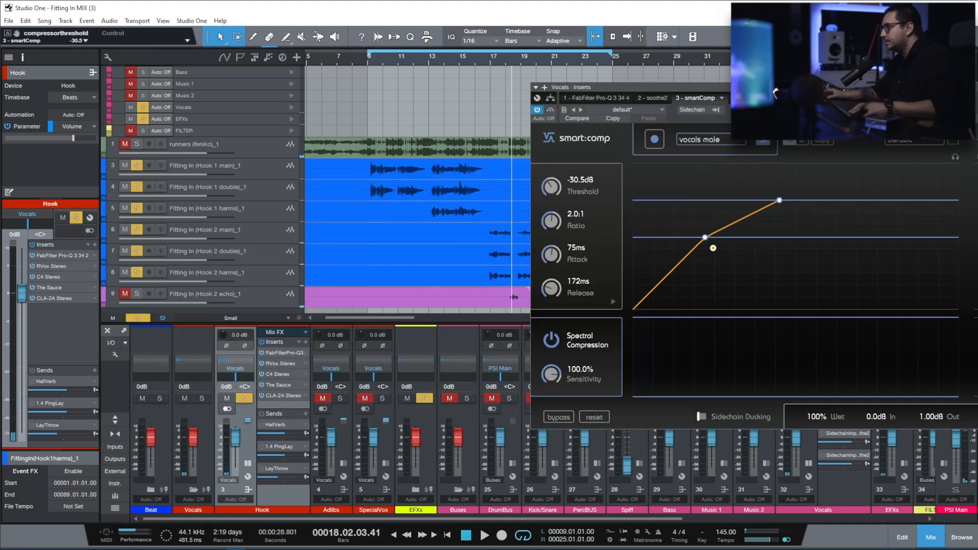
left_click_drag(810, 85, 509, 99)
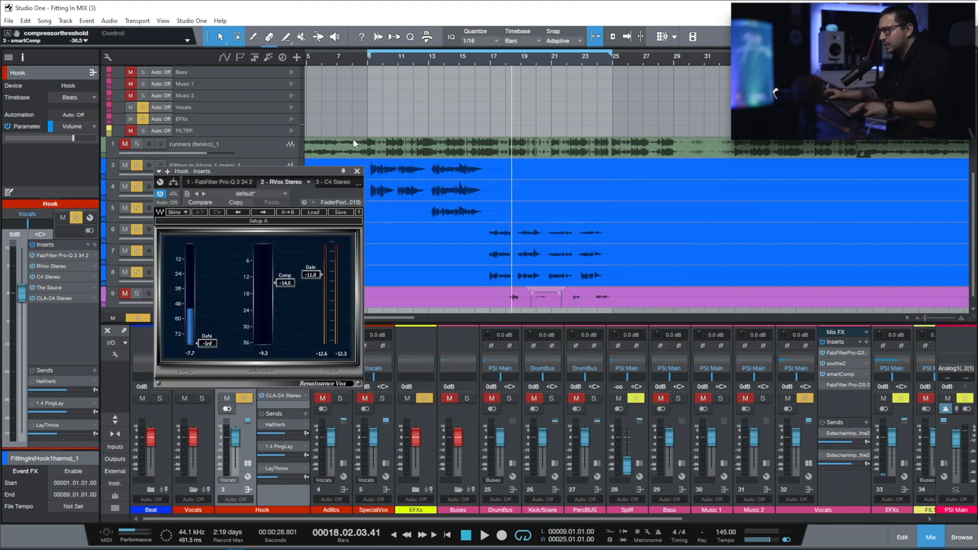
key("space")
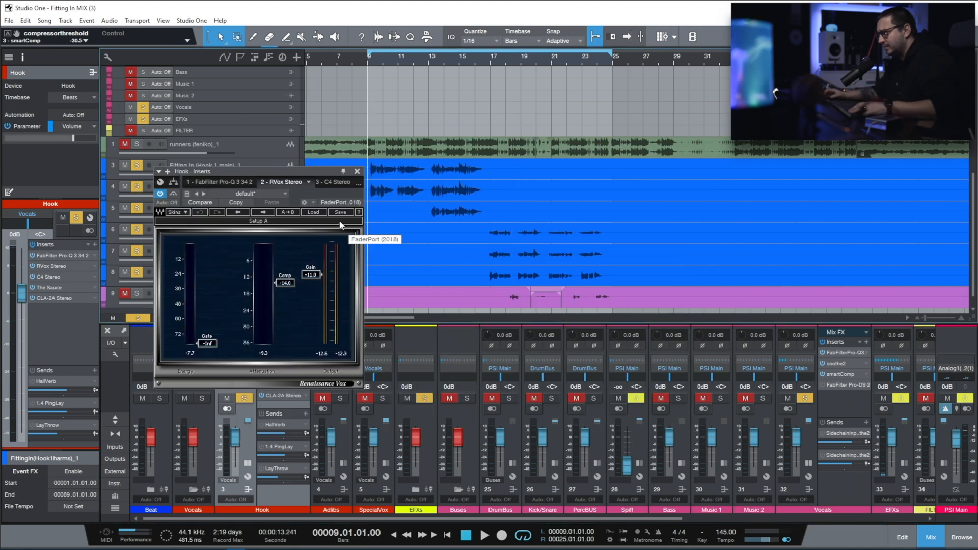
key("space")
left_click(357, 172)
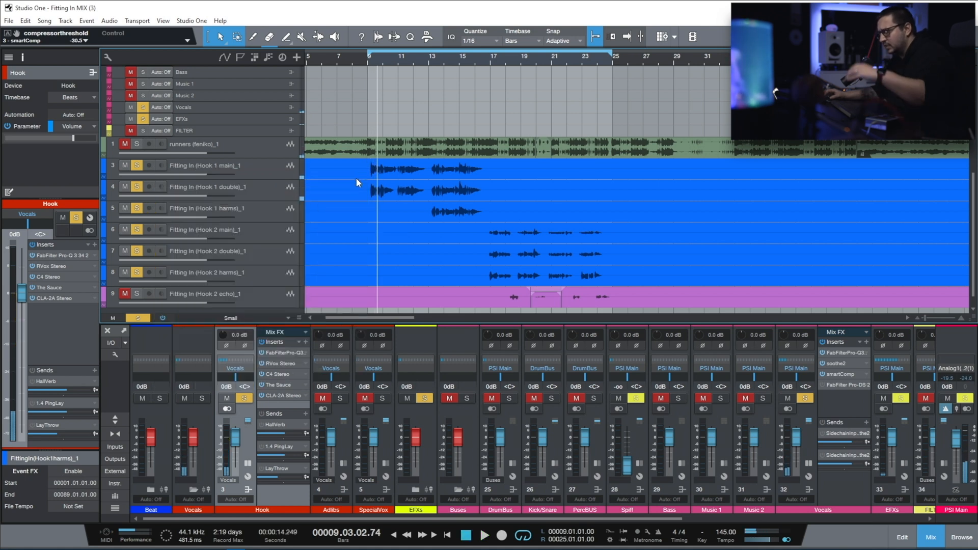
Step: Open the Hook bus C4 Stereo, The Sauce and CLA-2A Stereo inserts one after another to examine their compression stages
left_click(278, 372)
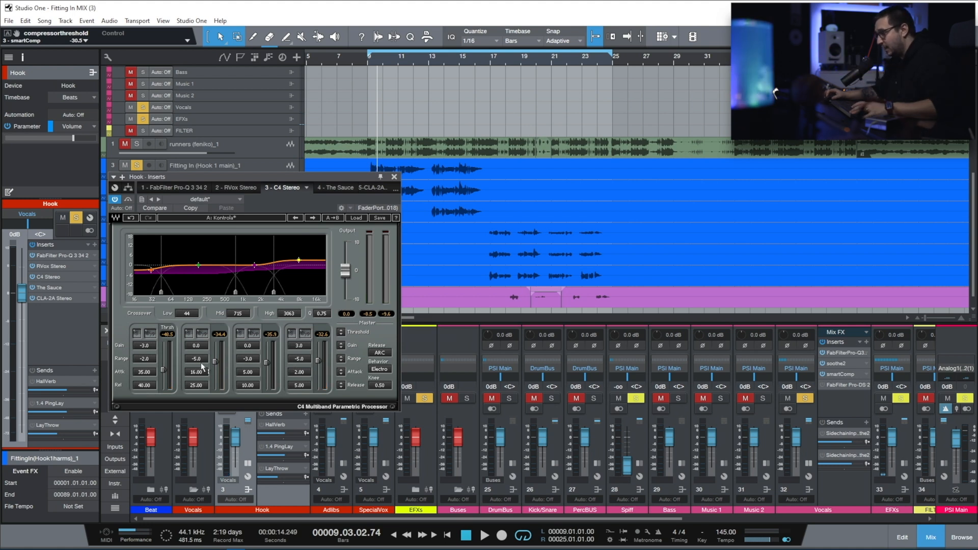
left_click(393, 177)
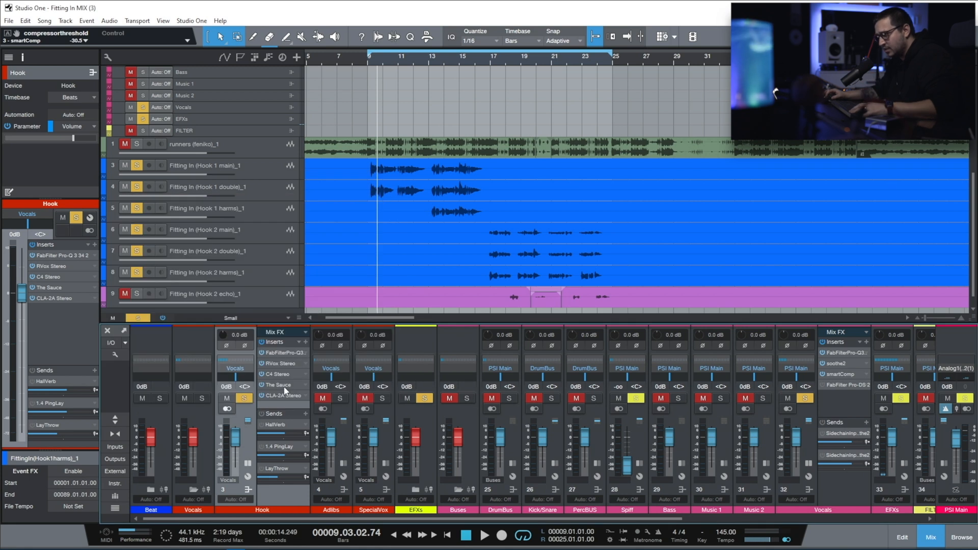
left_click(283, 385)
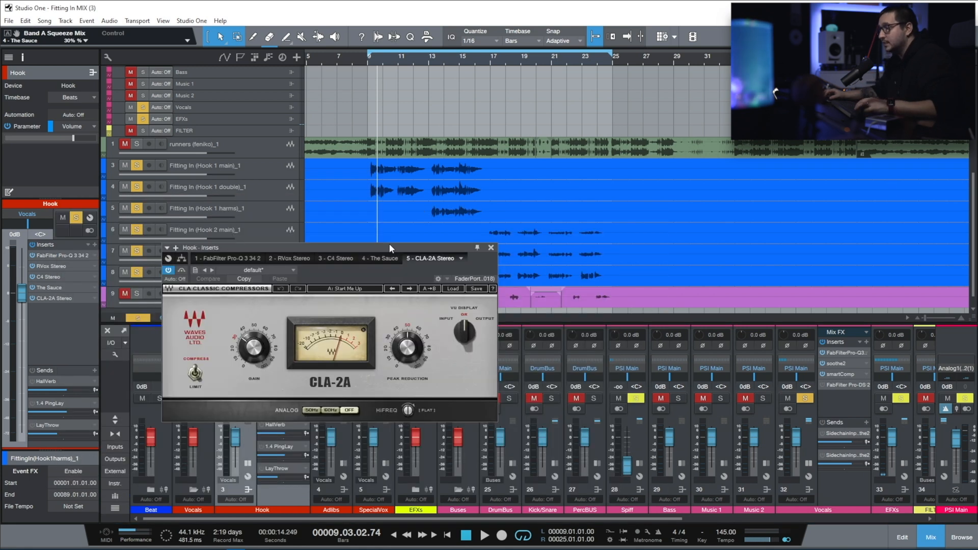
left_click_drag(389, 244, 345, 271)
key("space")
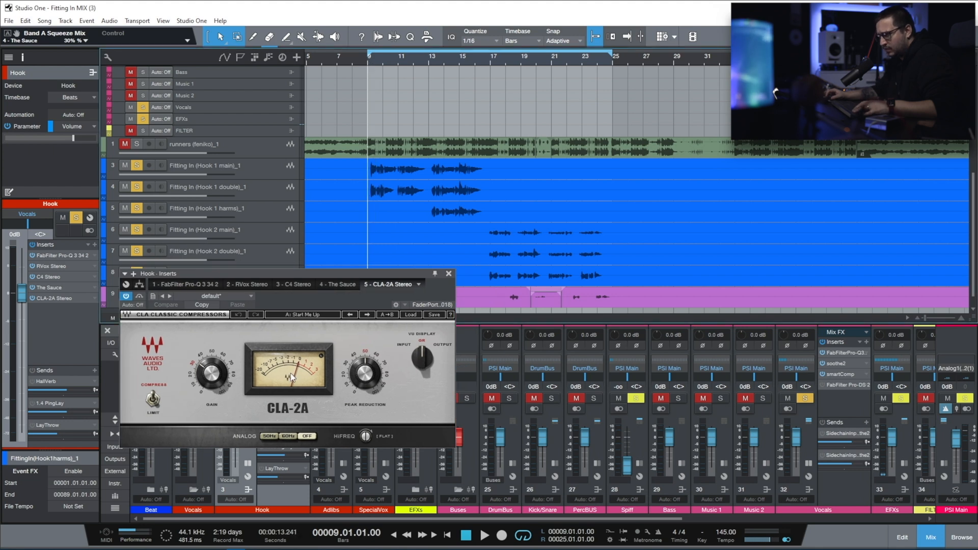
key("space")
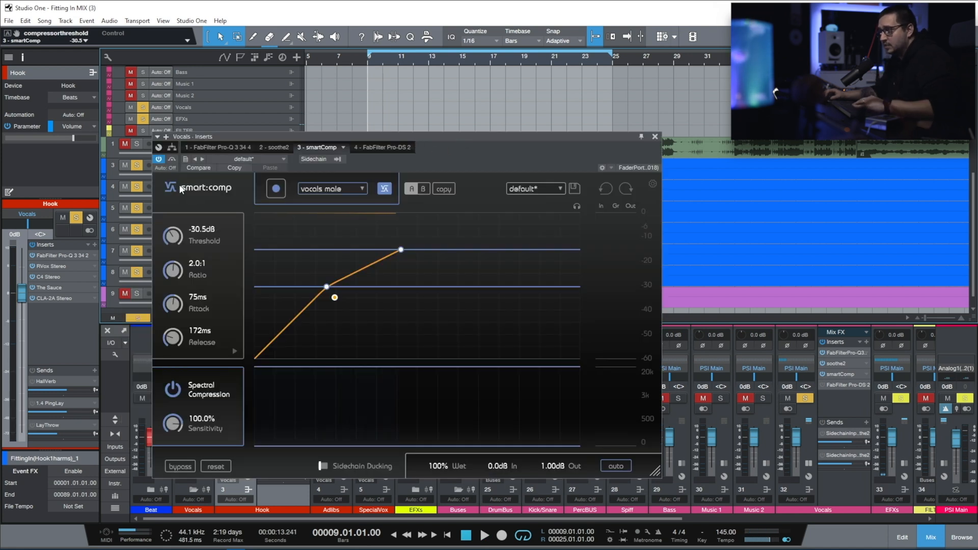
Step: Play the hook from bar 9 through the Vocals bus smartComp to examine its gain reduction, stop, and close it
key("space")
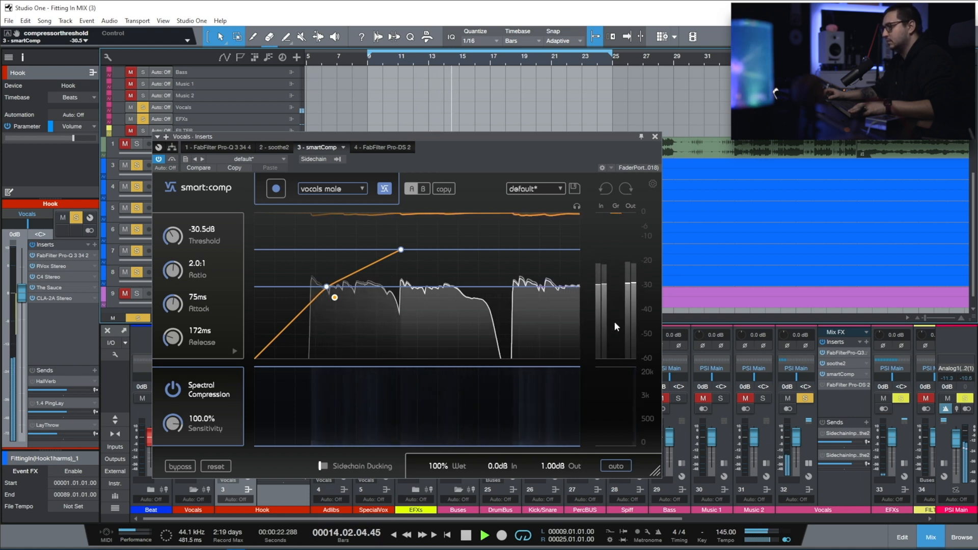
key("space")
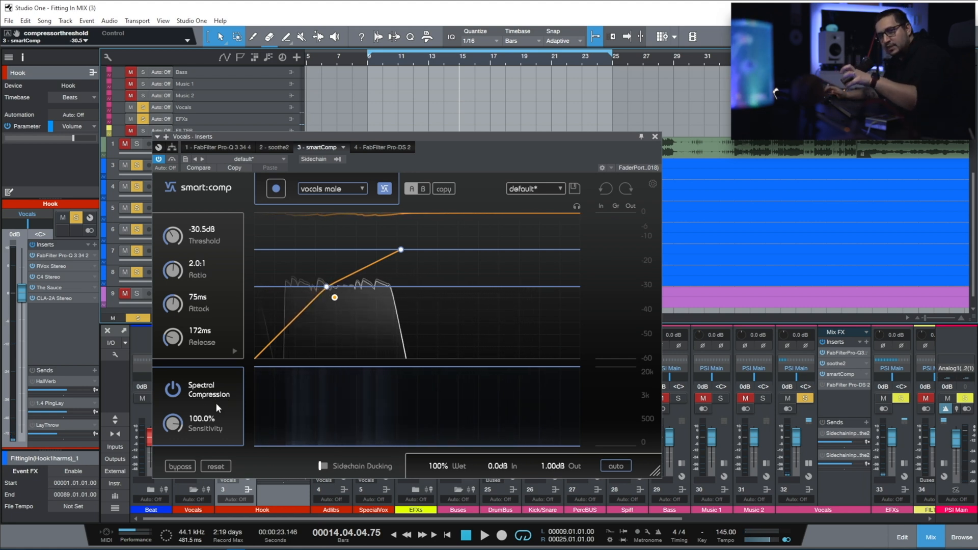
key("Escape")
Step: Open FabFilter Pro-DS 2 on the Vocals bus, place its window over the tracks and return the playhead to bar 9
left_click(823, 384)
double_click(842, 384)
left_click_drag(953, 40, 216, 132)
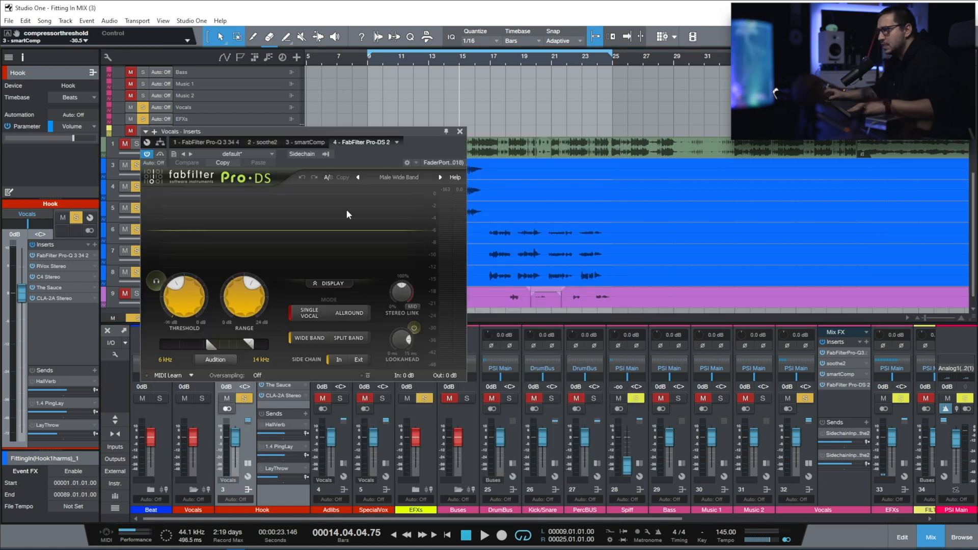
left_click(369, 60)
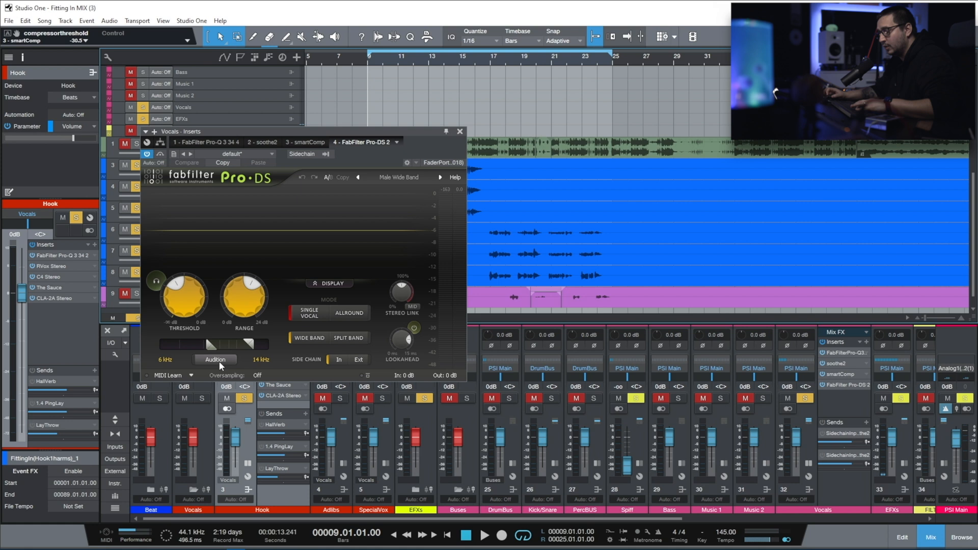
Step: Play the hook with Pro-DS's side-chain Audition switched on, switch it back off and stop playback
left_click(215, 360)
key("space")
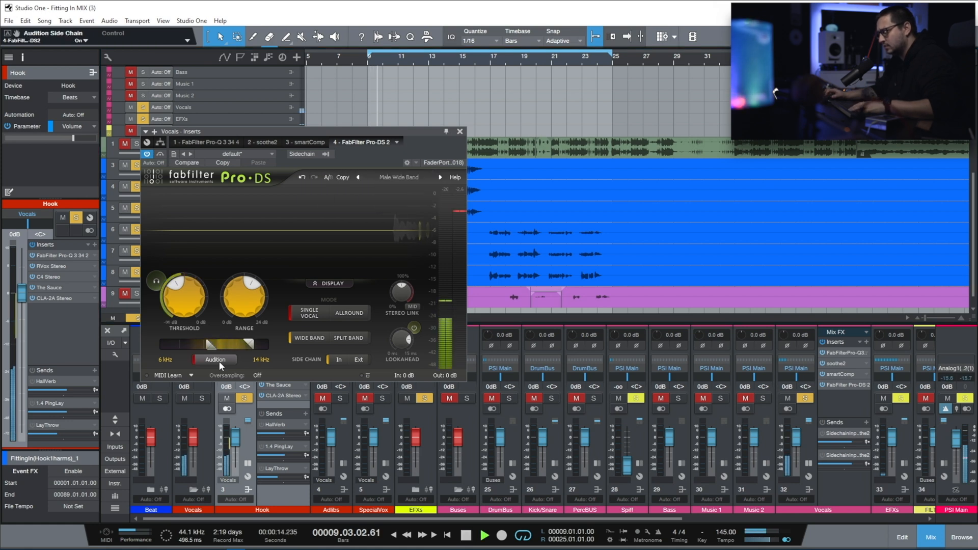
left_click(218, 362)
key("space")
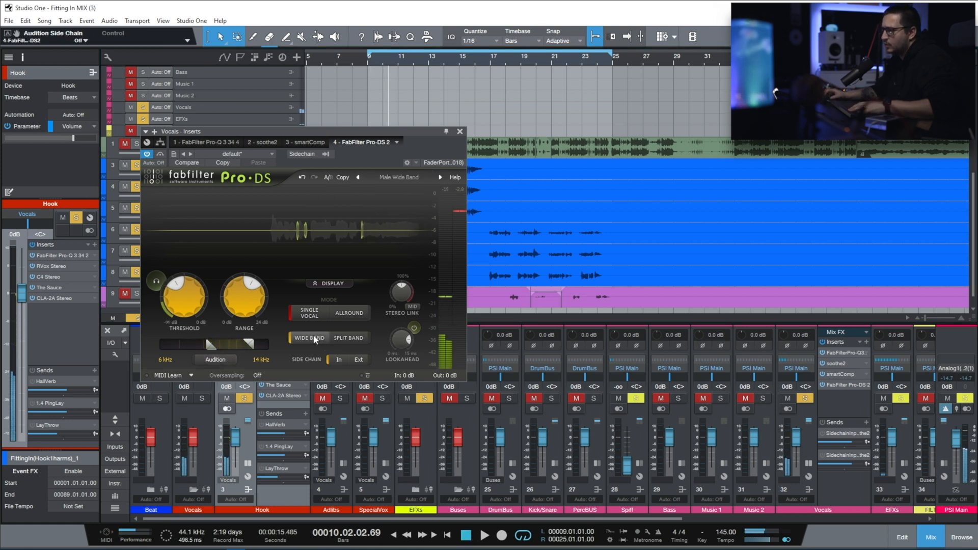
Step: Examine the Wide Band mode of Pro-DS, play the hook through the de-esser, close it and stop playback
mouse_move(315, 339)
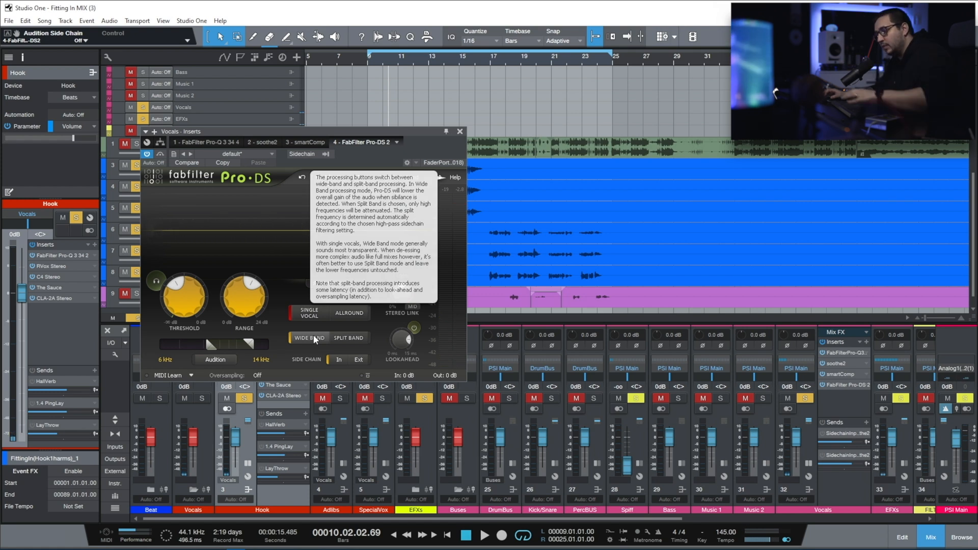
key("space")
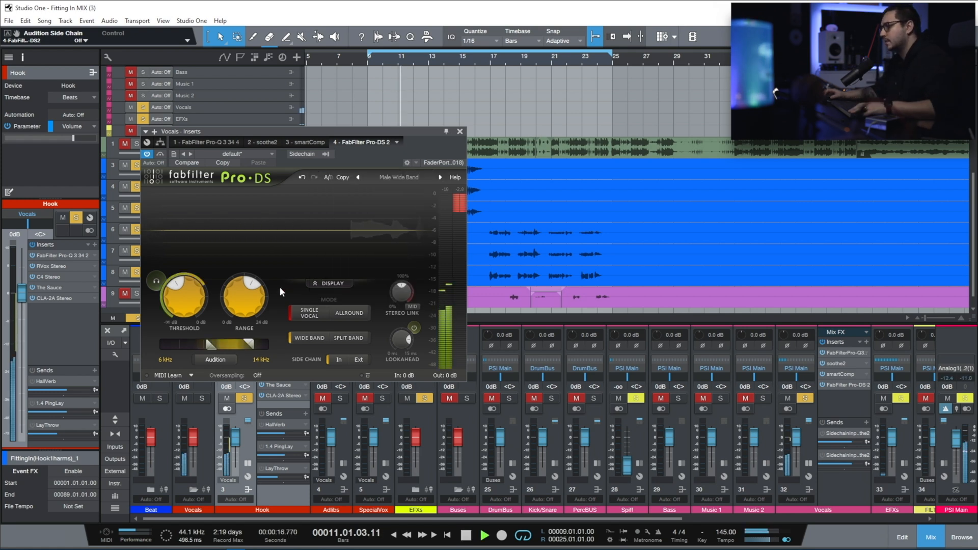
left_click(460, 131)
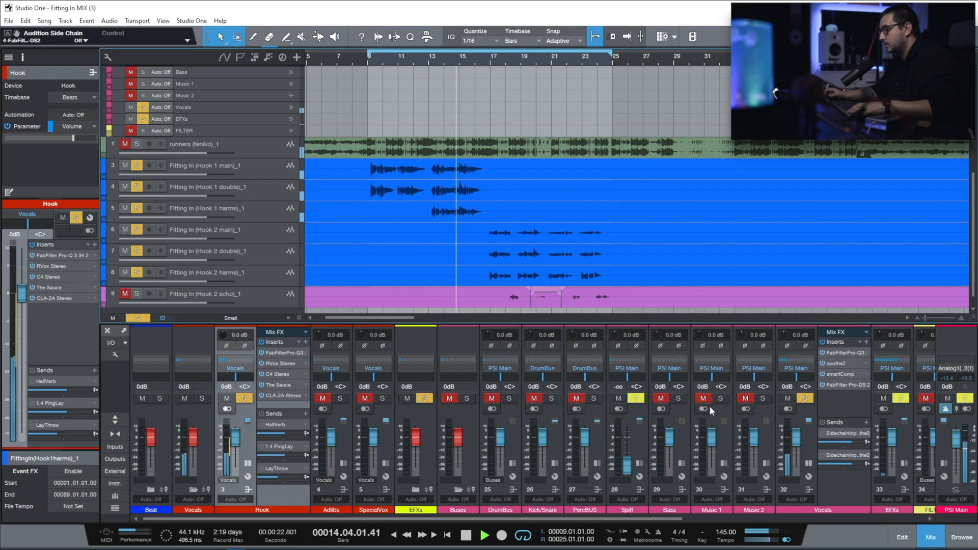
key("space")
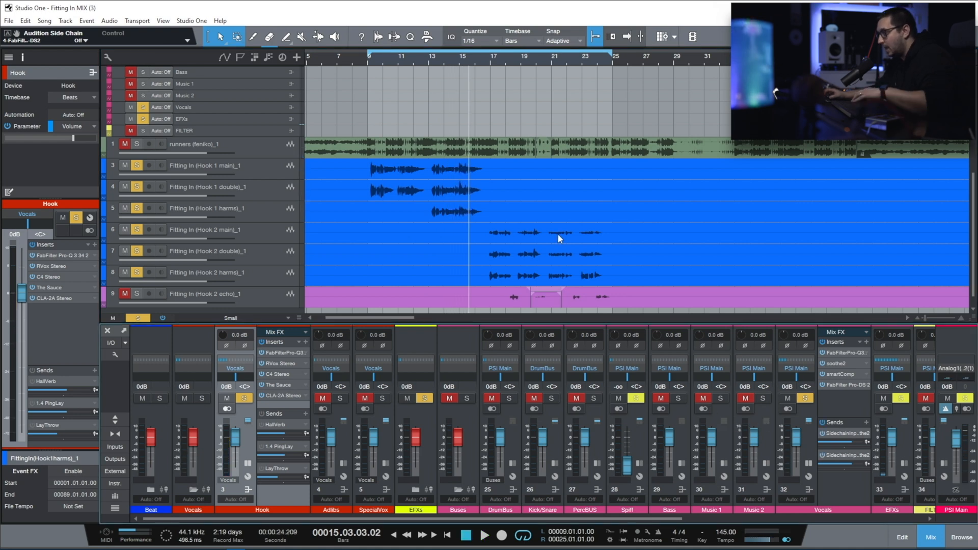
Step: Examine the sidechained soothe2 on the runners beat track, close it, and play the full mix from bar 9
left_click(854, 429)
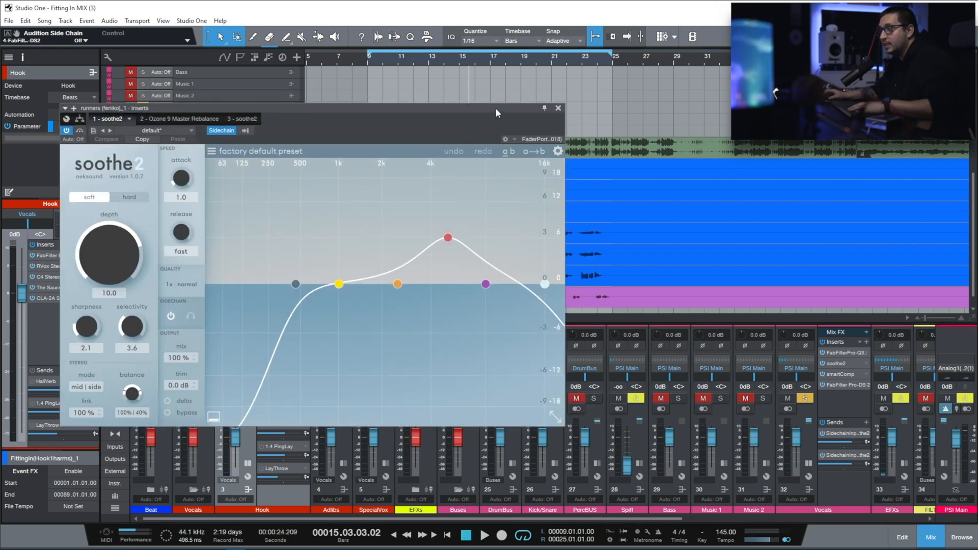
left_click(558, 108)
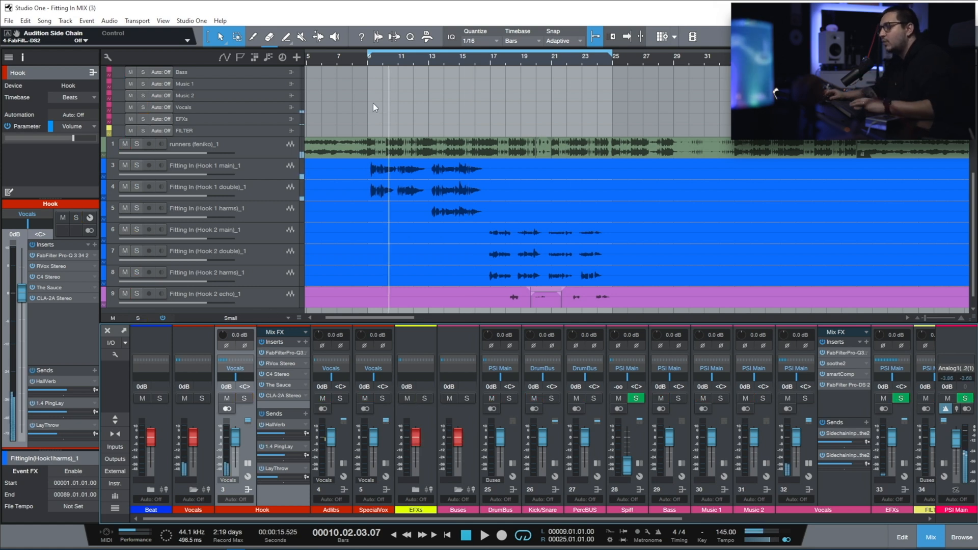
left_click(370, 60)
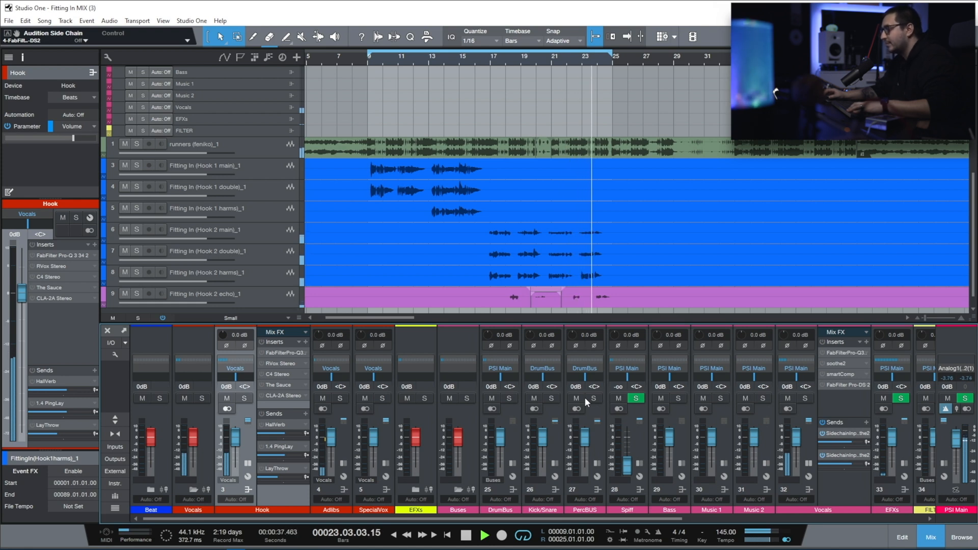
key("space")
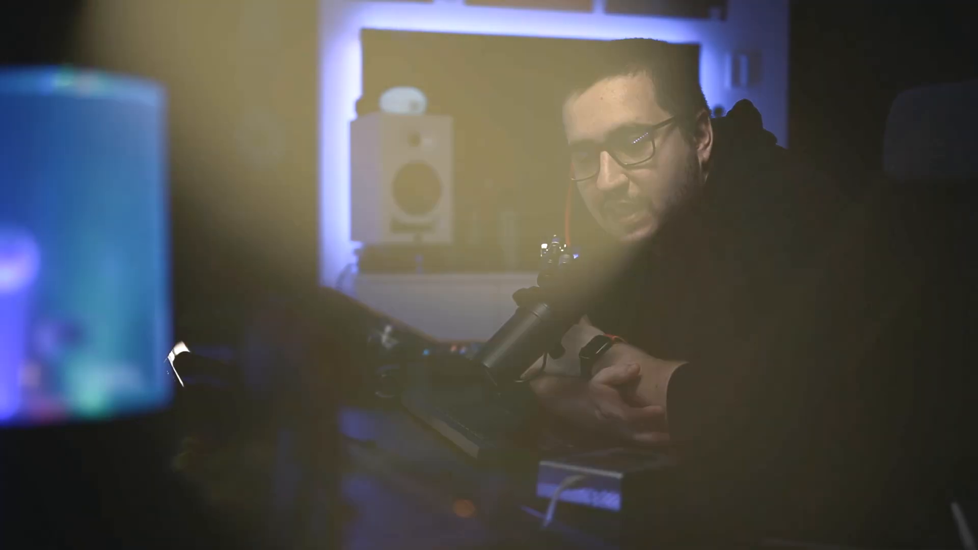